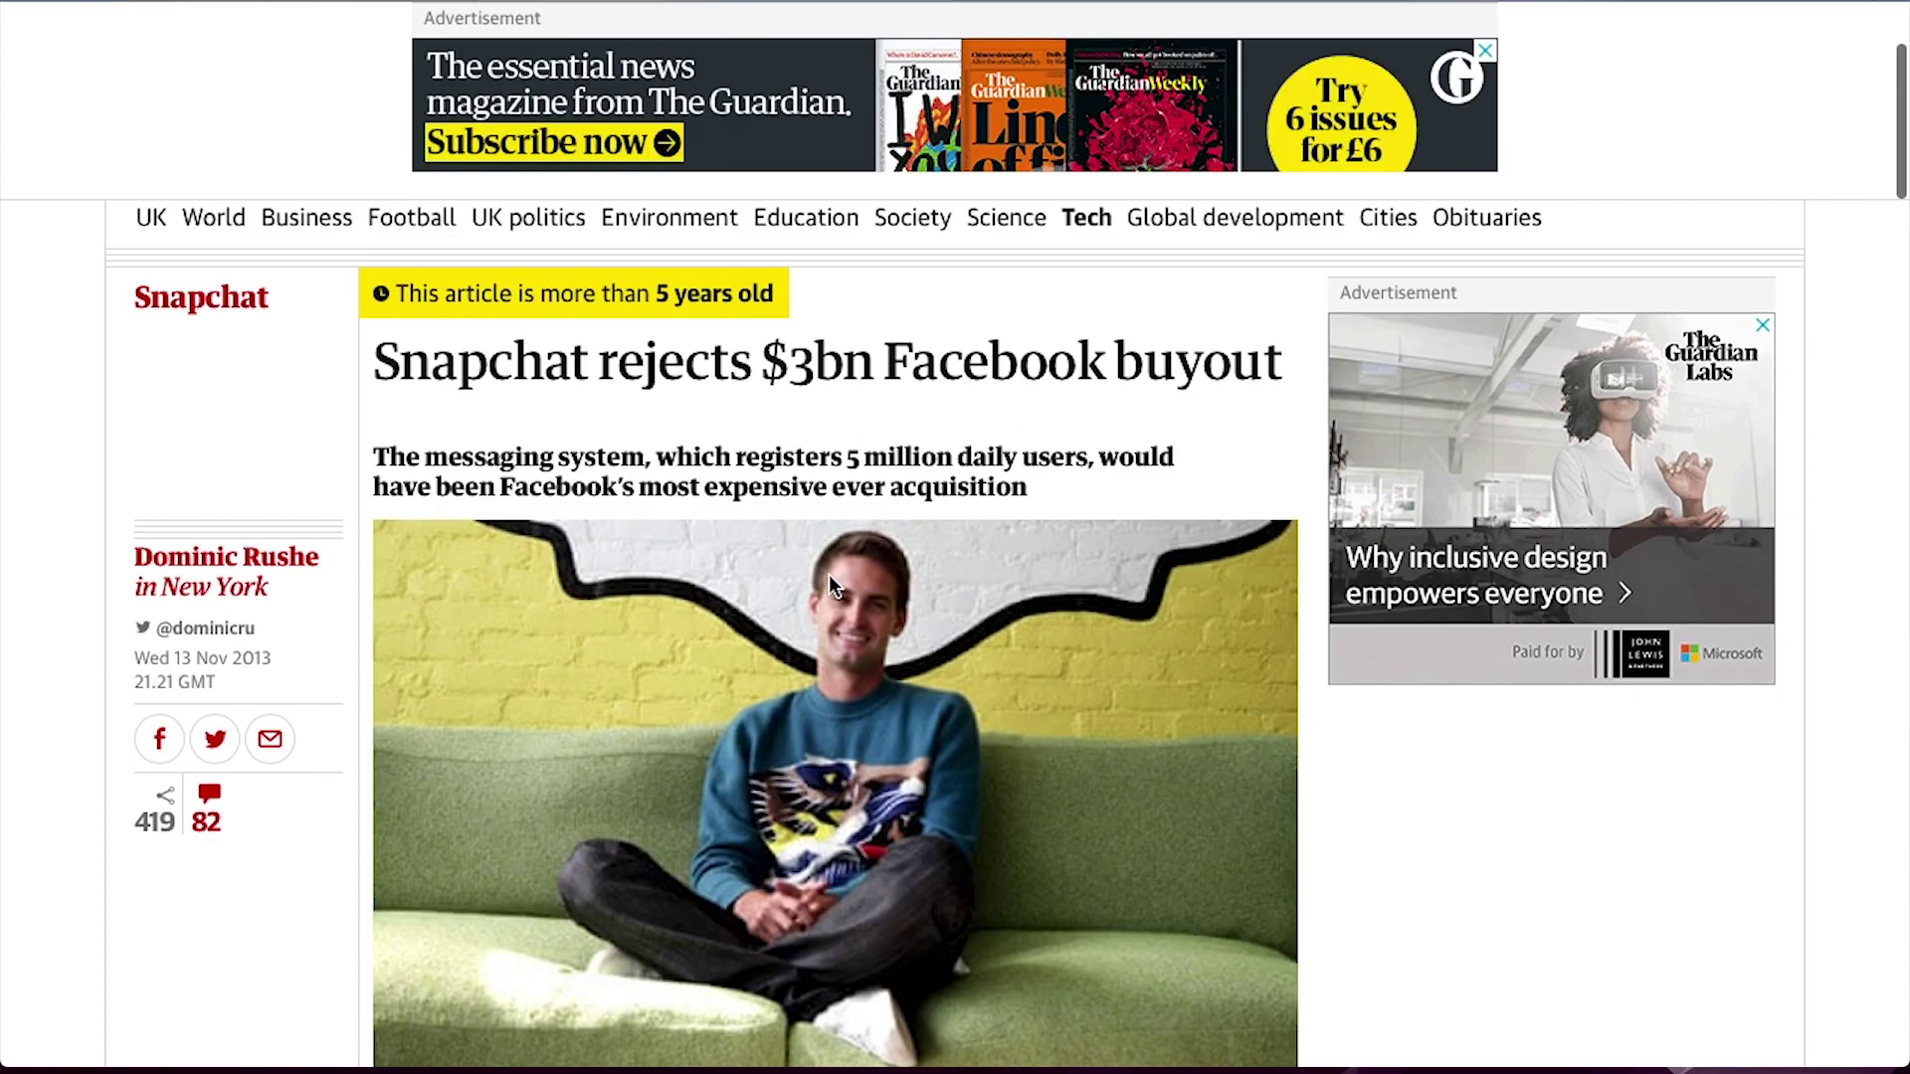
Scroll down through the Guardian article 'Snapchat rejects $3bn Facebook buyout'.
{"action": "scroll", "coordinate": [828, 575], "scroll_direction": "down", "scroll_amount": 8}
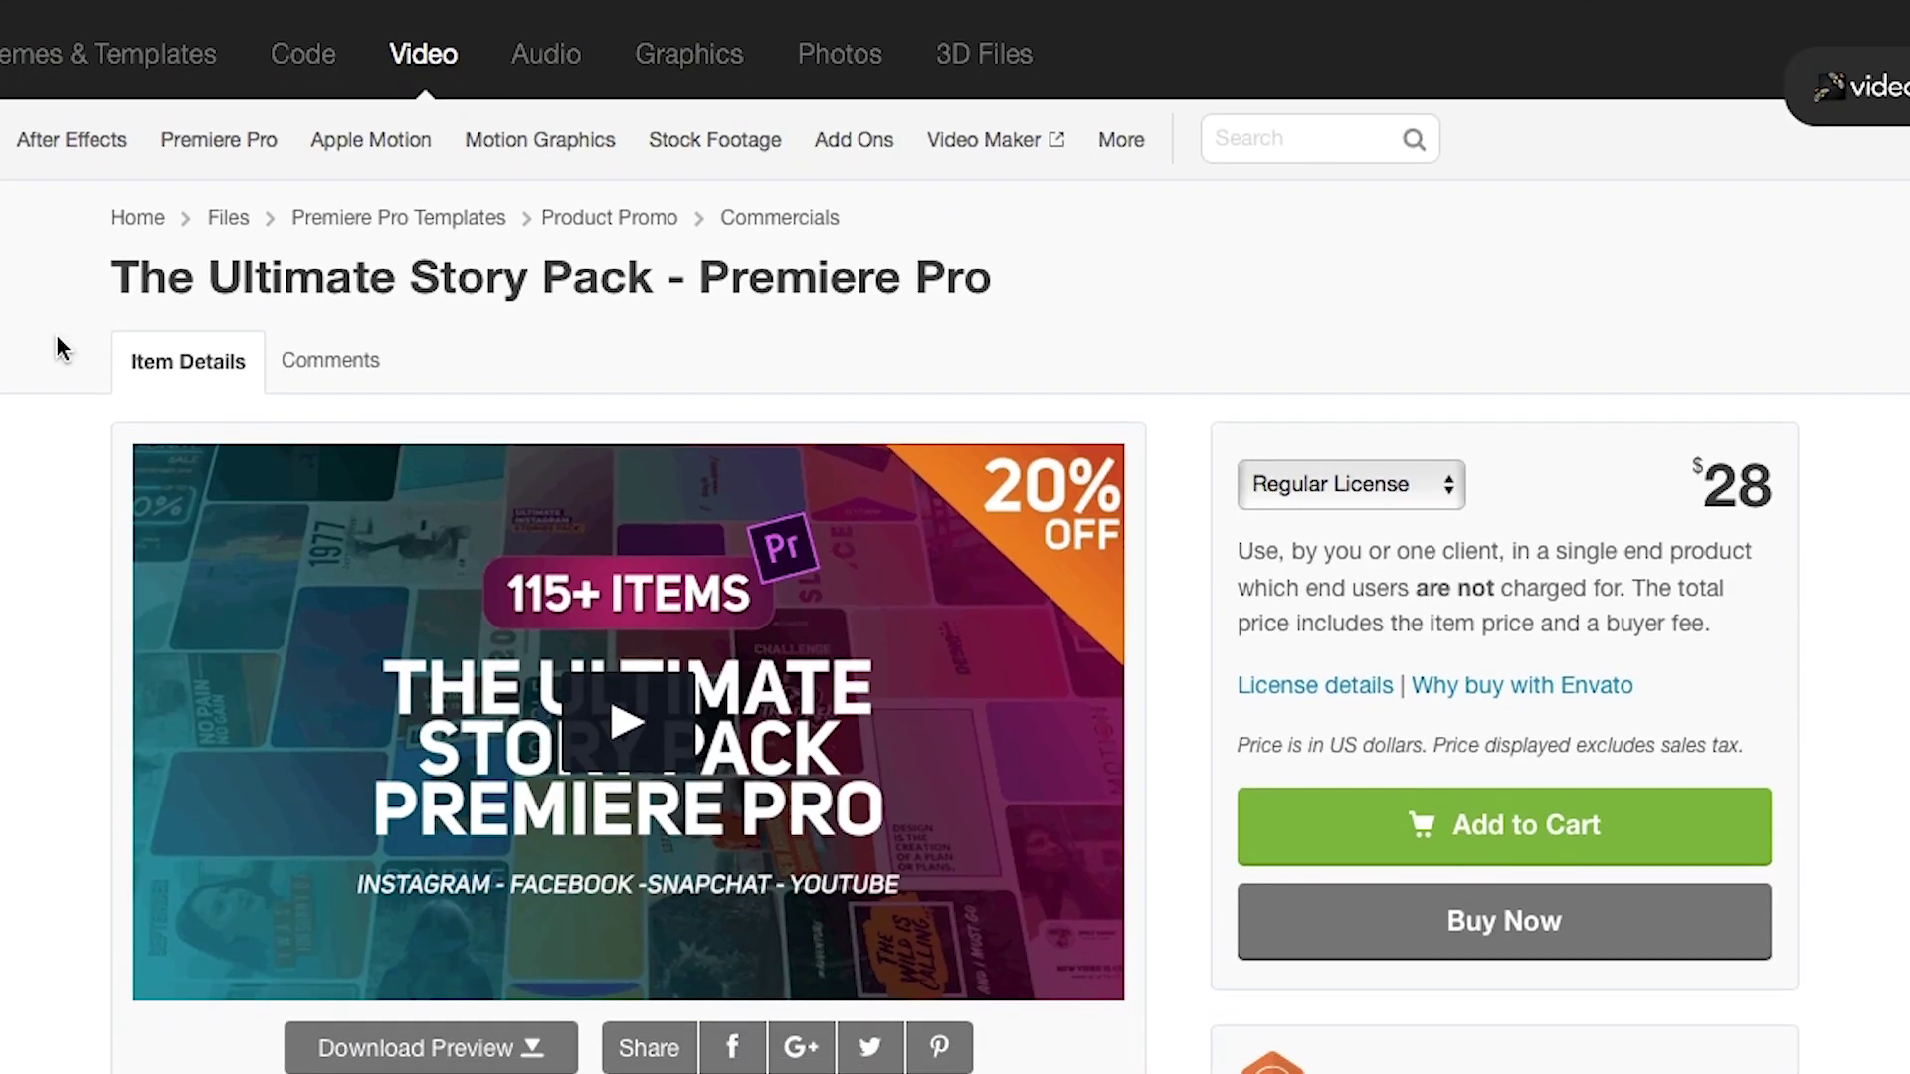
Scroll The Ultimate Story Pack page past the preview and author panel to the Specs grid.
{"action": "scroll", "coordinate": [57, 336], "scroll_direction": "down", "scroll_amount": 4}
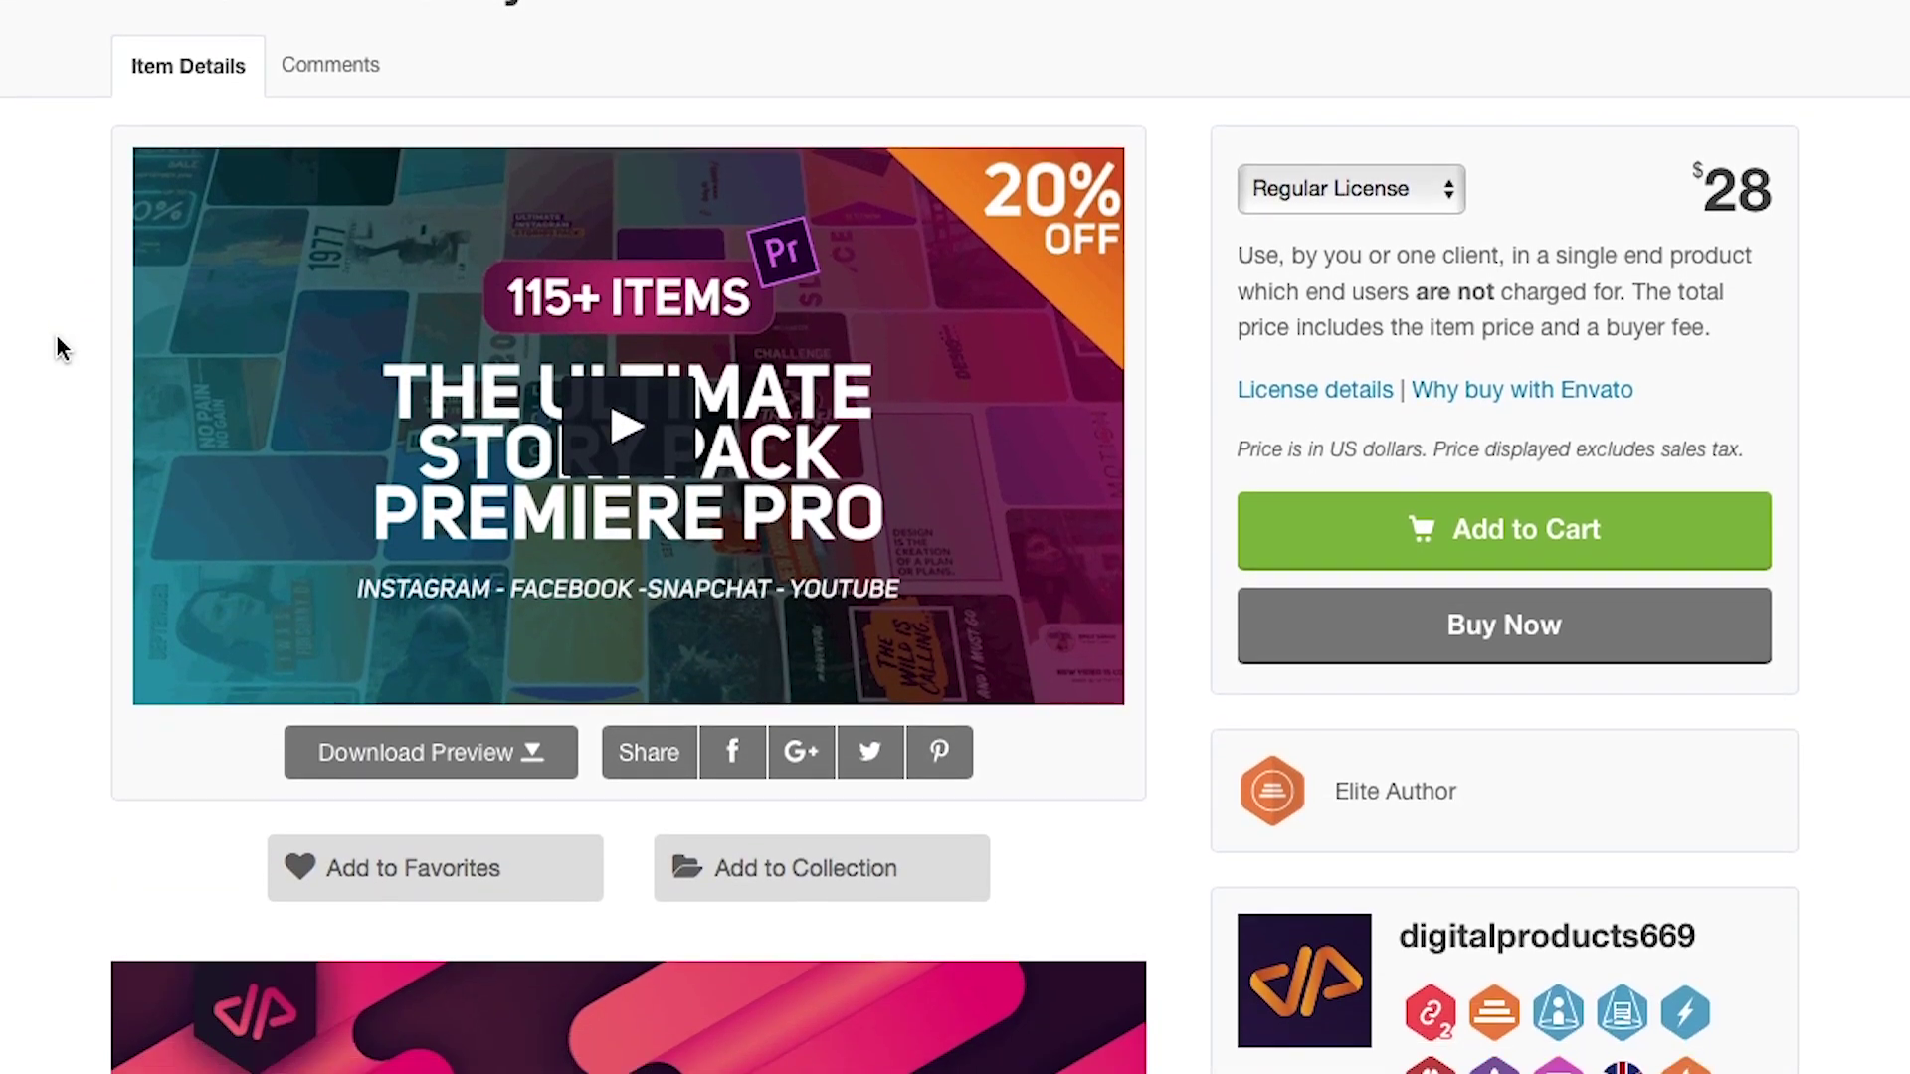
{"action": "scroll", "coordinate": [57, 337], "scroll_direction": "down", "scroll_amount": 7}
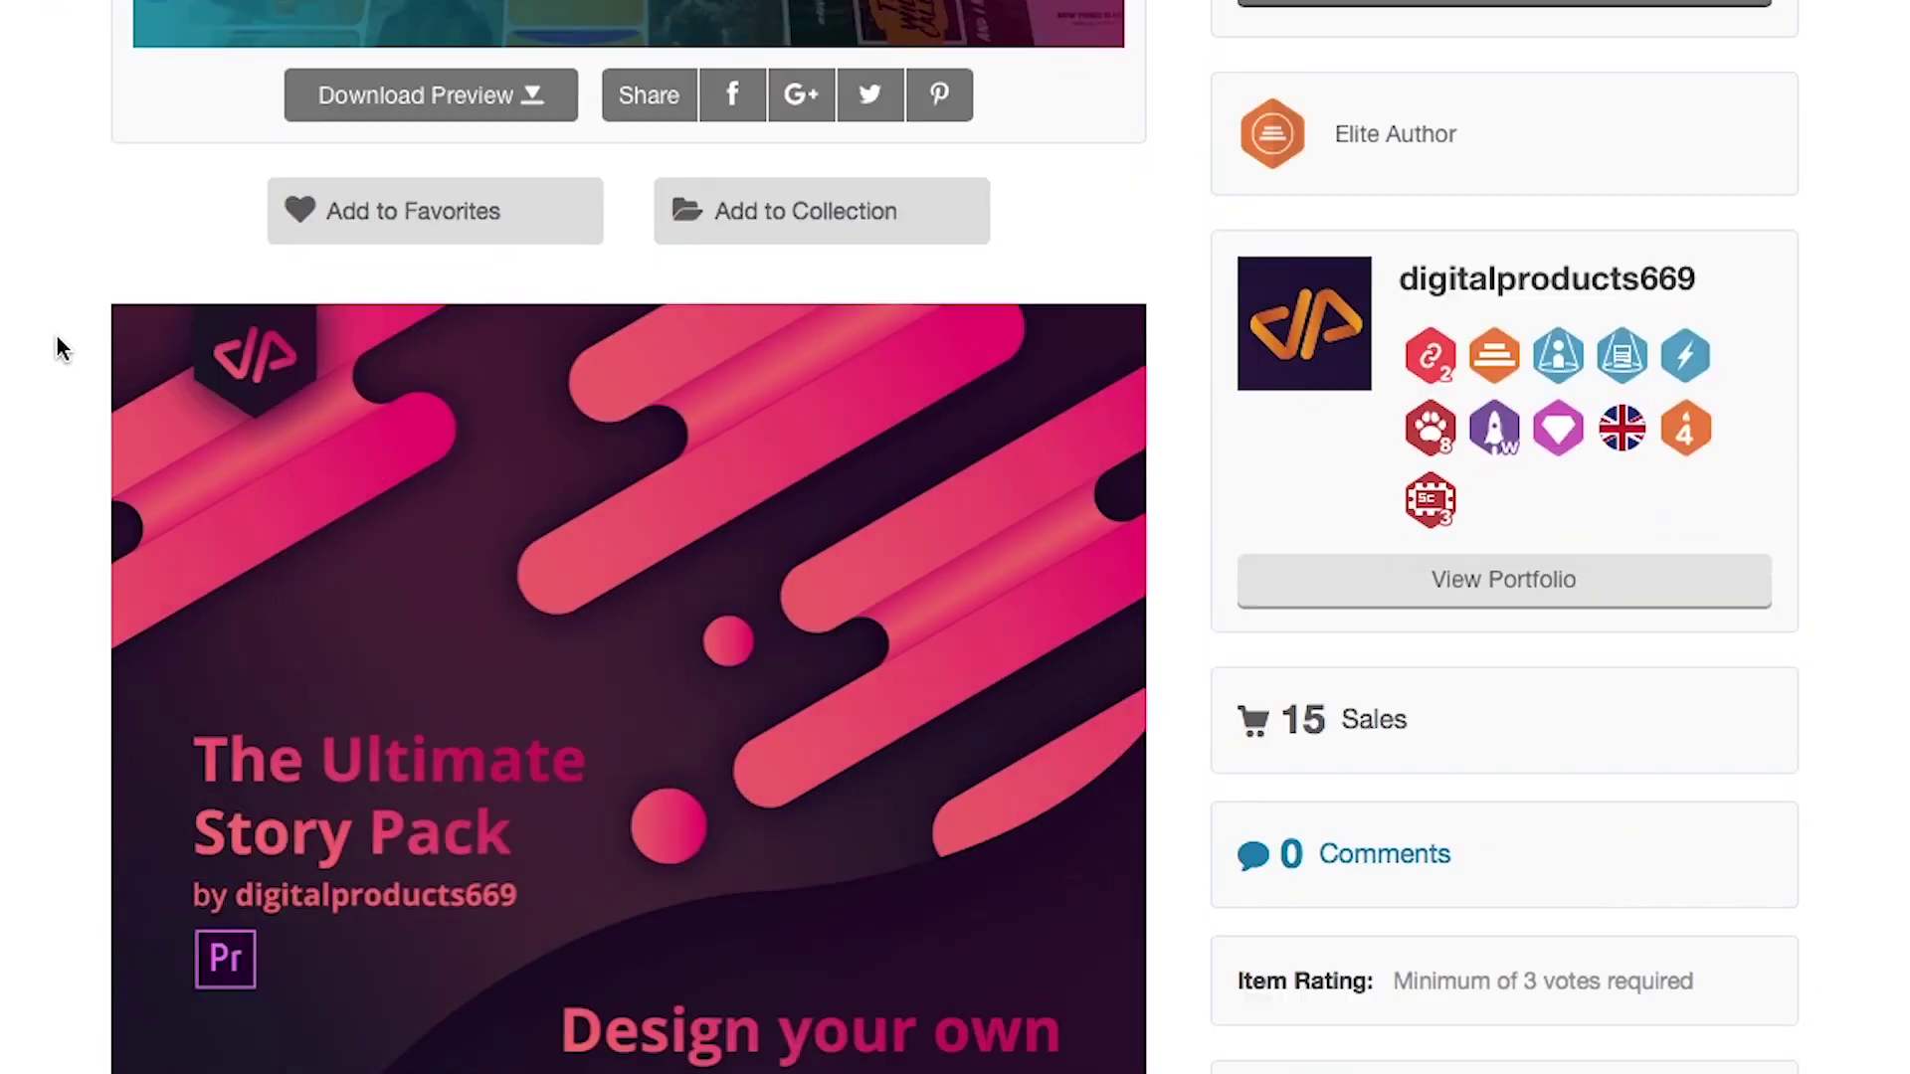
{"action": "scroll", "coordinate": [57, 338], "scroll_direction": "down", "scroll_amount": 15}
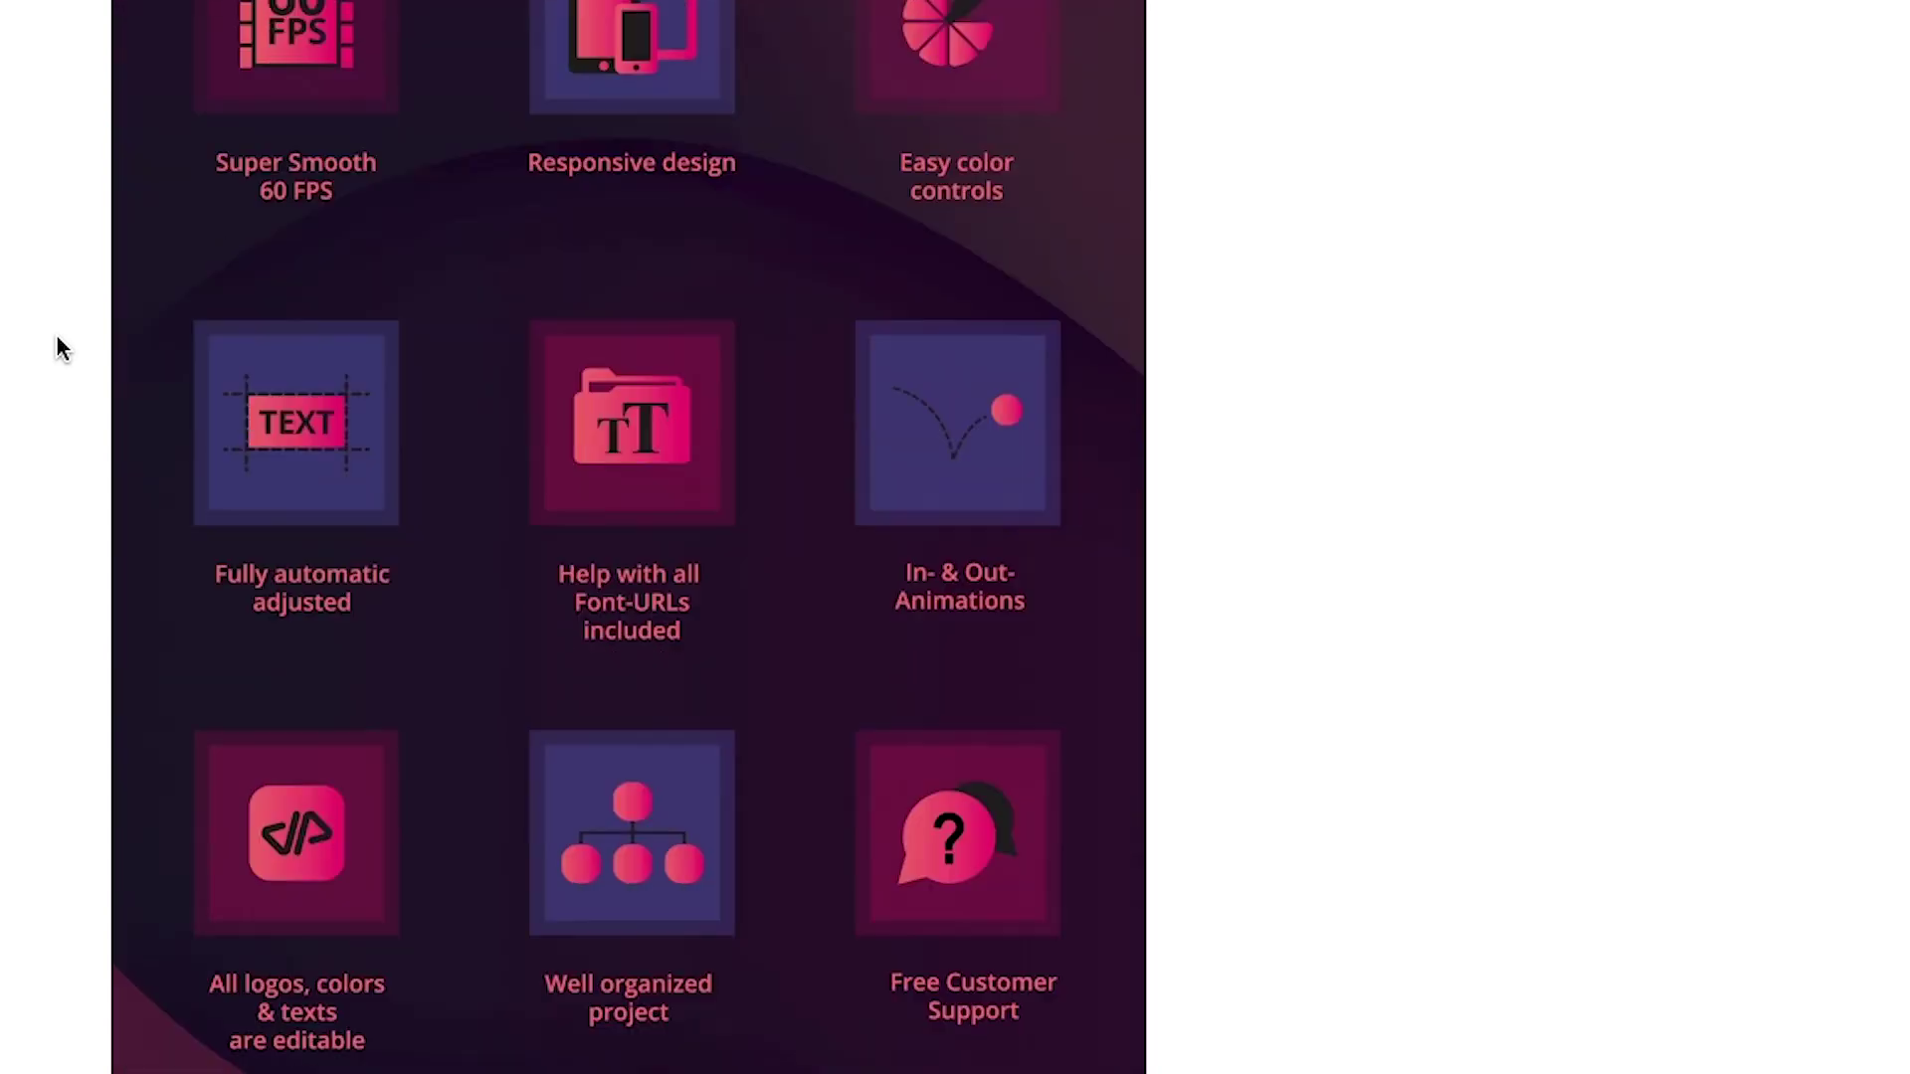
{"action": "scroll", "coordinate": [57, 338], "scroll_direction": "down", "scroll_amount": 20}
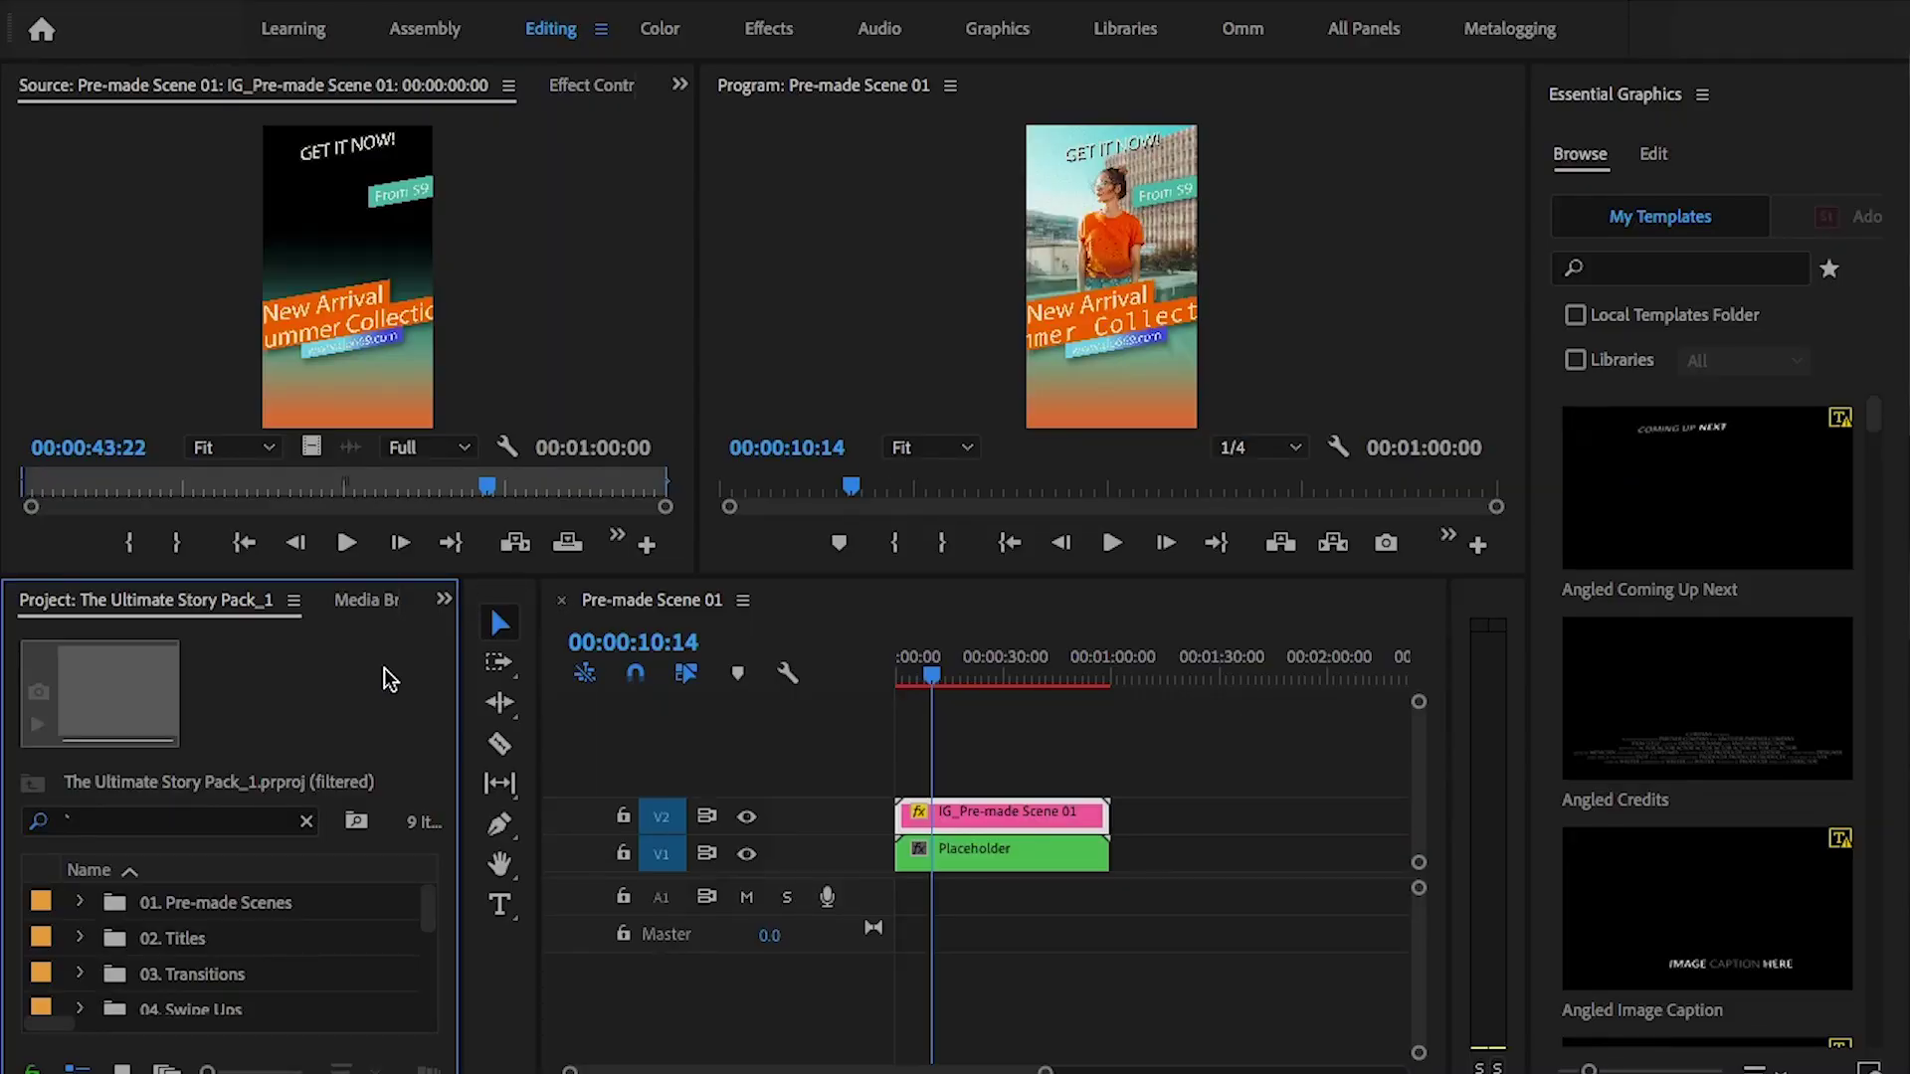
Toggle the Project panel full-screen to view all nine story pack folders.
{"action": "key", "text": "grave"}
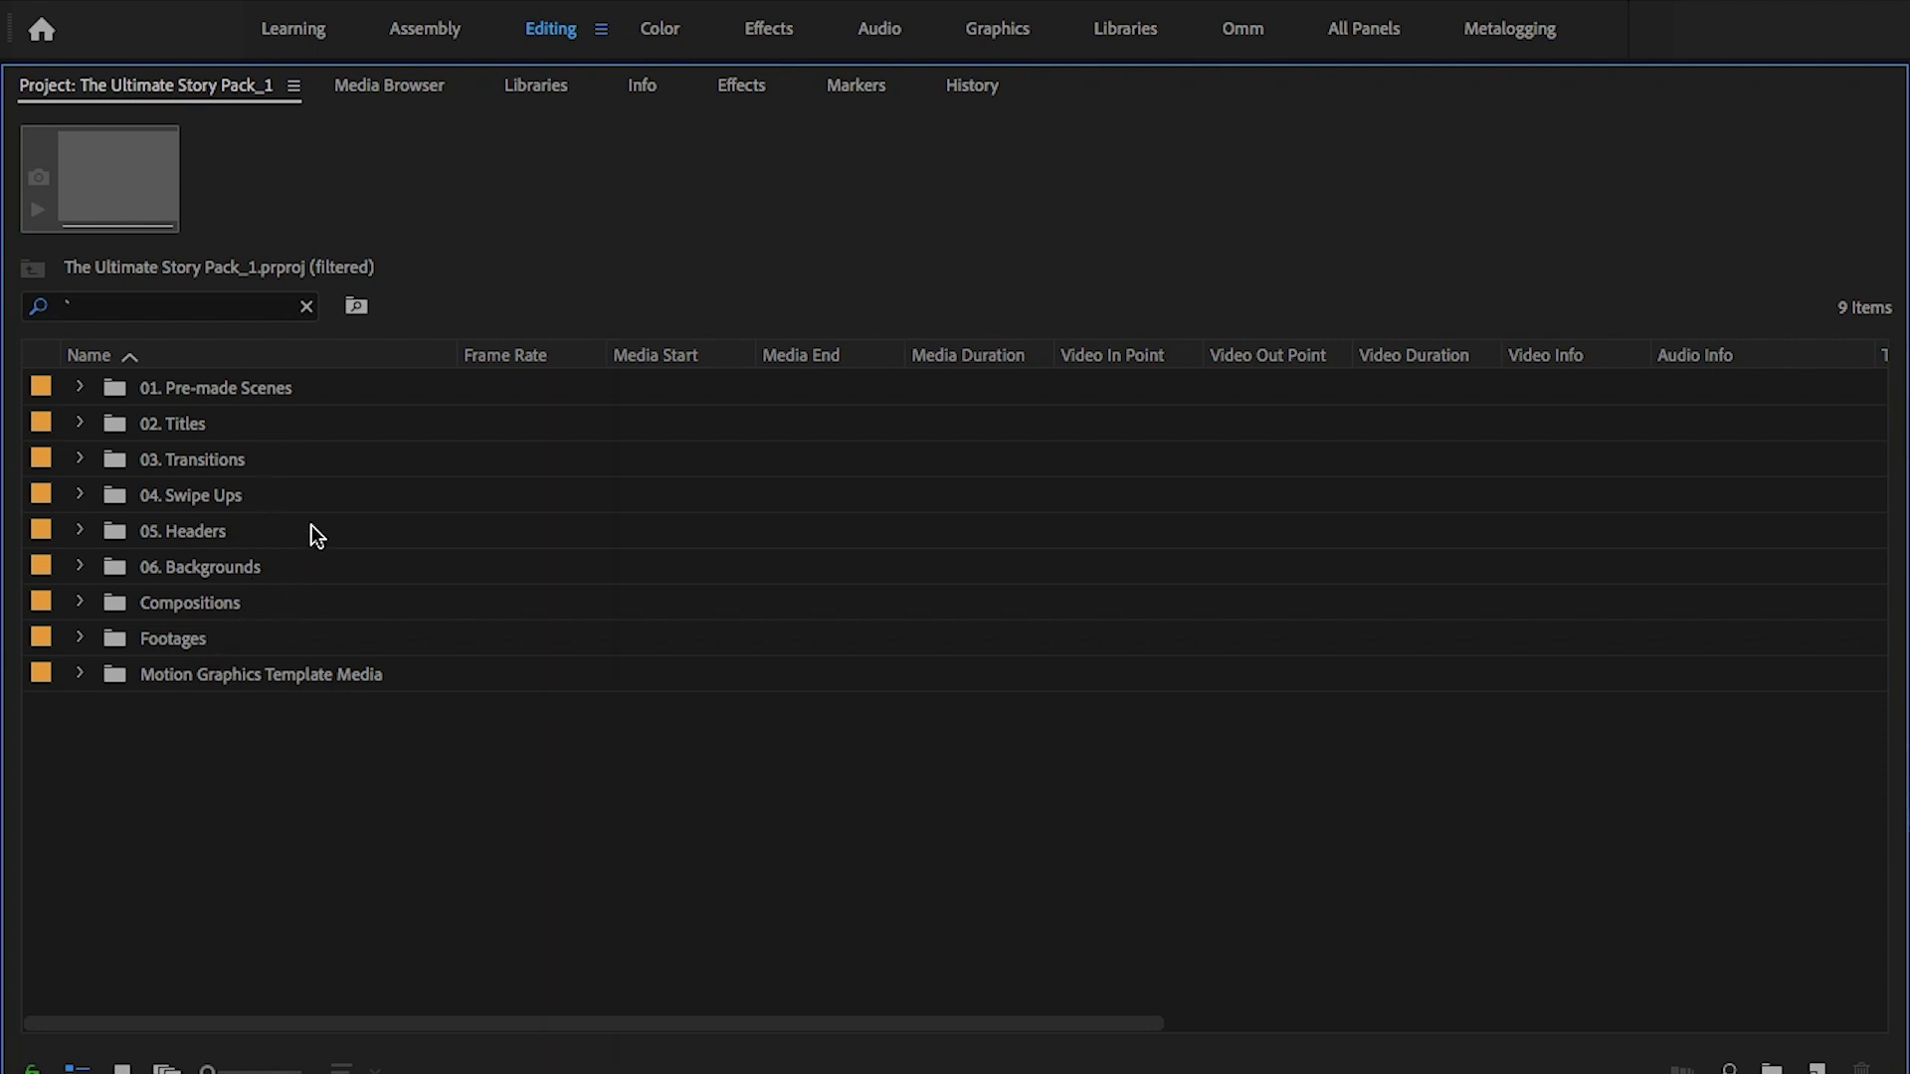
{"action": "key", "text": "grave"}
Expand 01. Pre-made Scenes and maximize the Program monitor with the playhead at the start.
{"action": "left_click", "coordinate": [79, 388]}
{"action": "key", "text": "grave"}
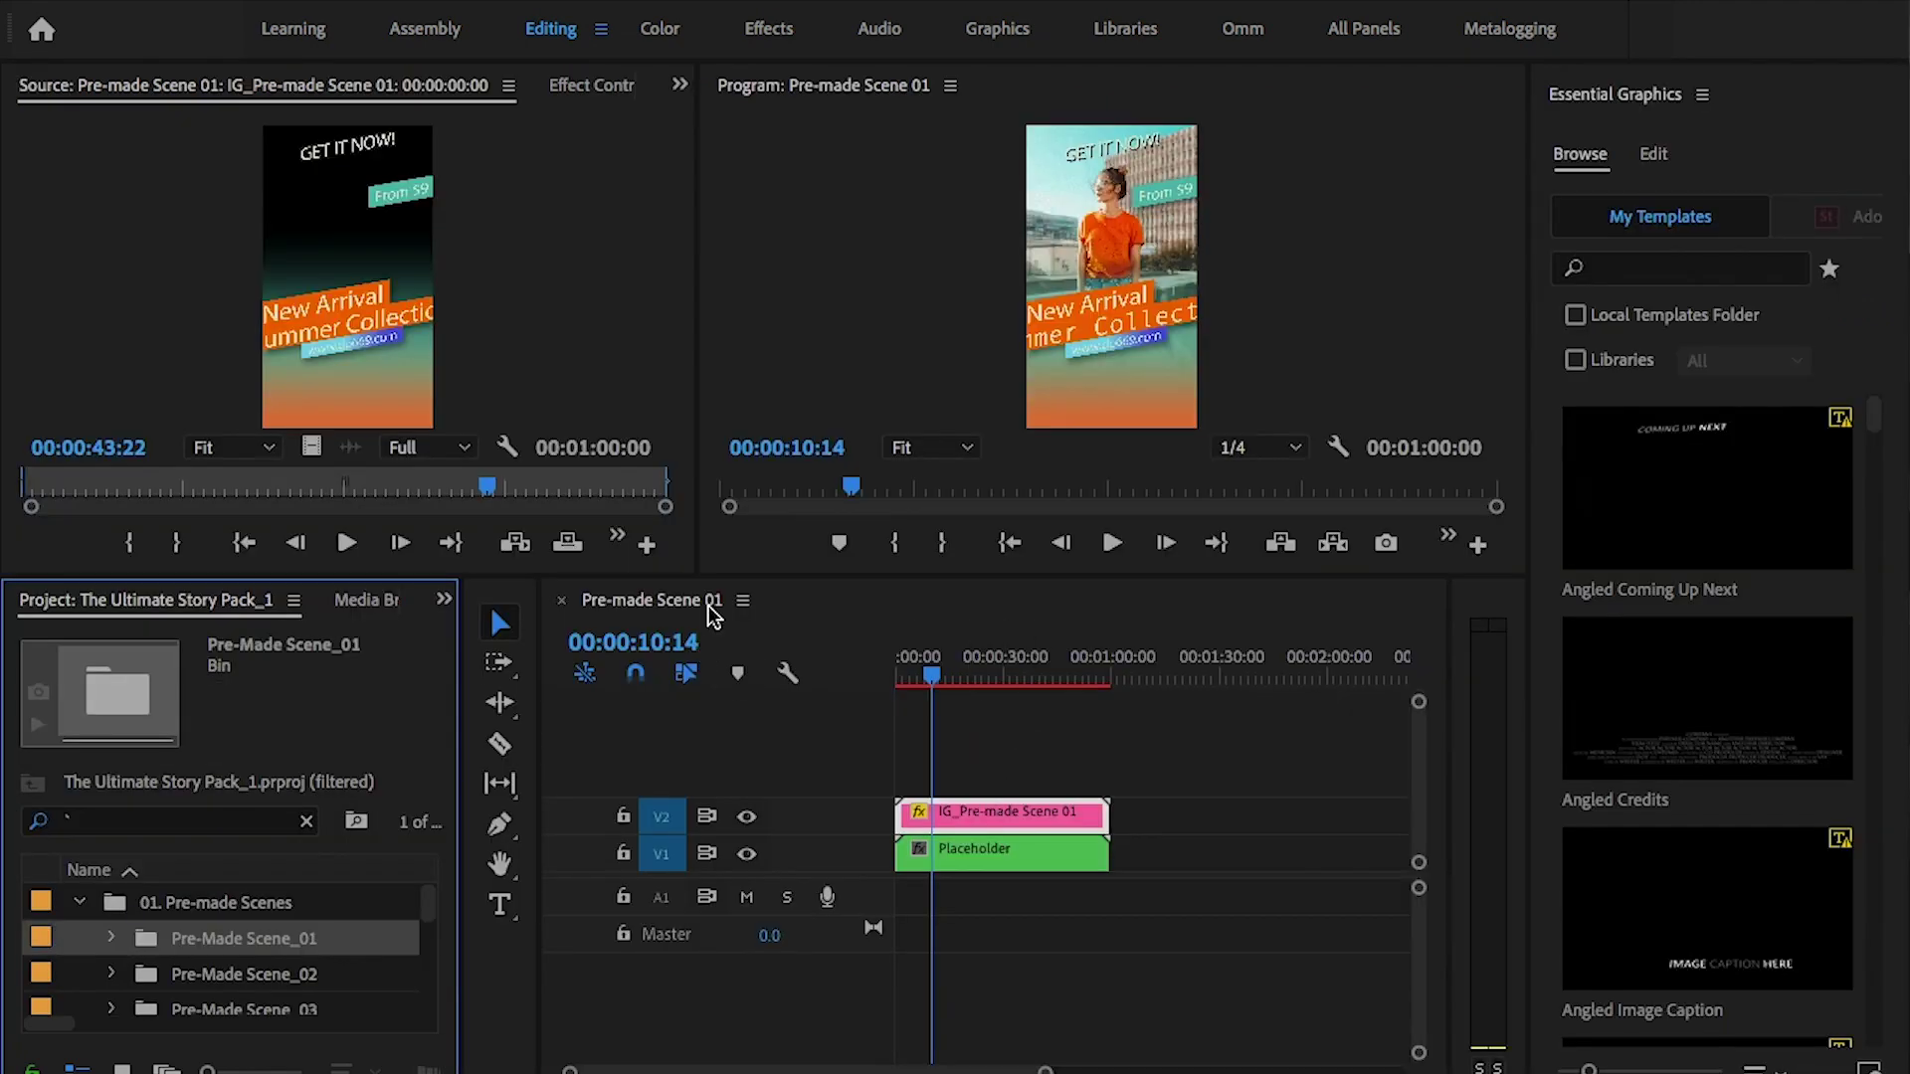
{"action": "left_click", "coordinate": [861, 336]}
{"action": "key", "text": "grave"}
{"action": "left_click_drag", "start_coordinate": [343, 1013], "coordinate": [5, 1017]}
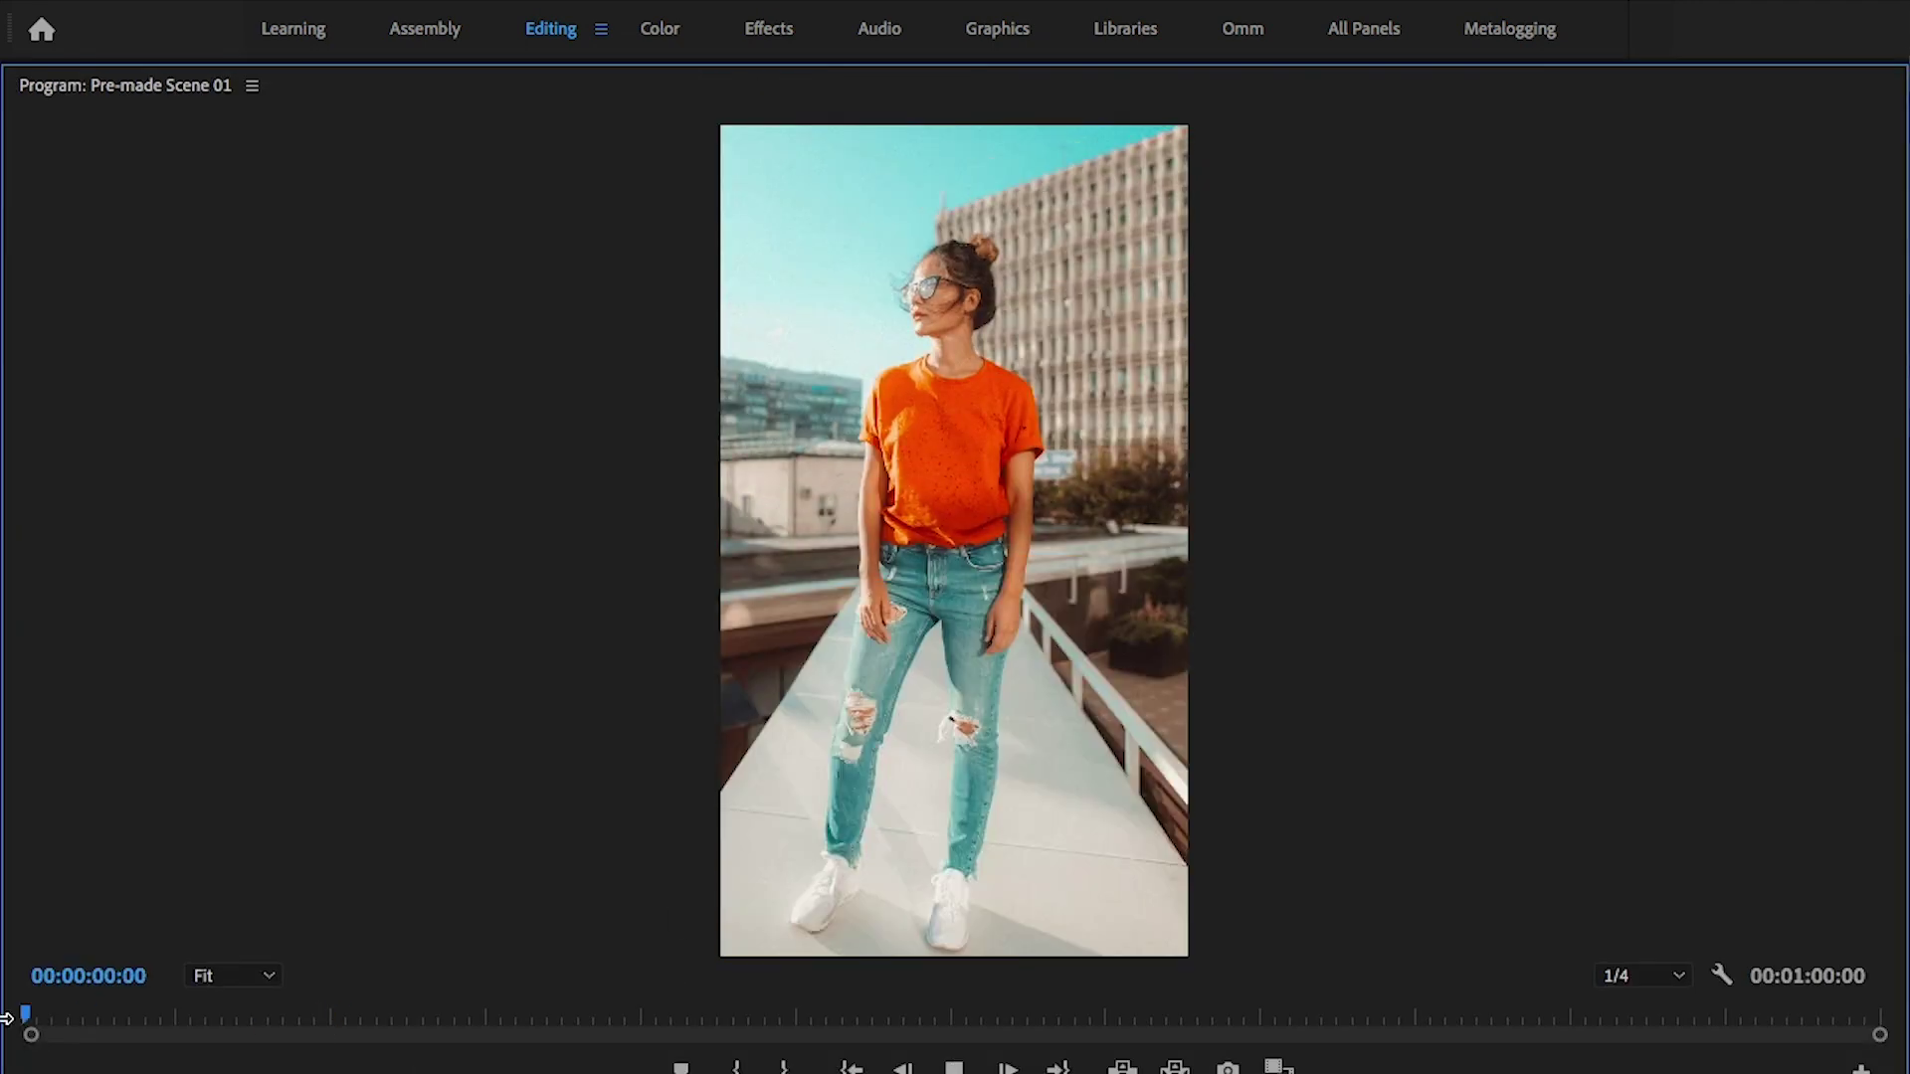
Play the Pre-made Scene 01 preview, then restore the workspace and return to the sequence start.
{"action": "key", "text": "space"}
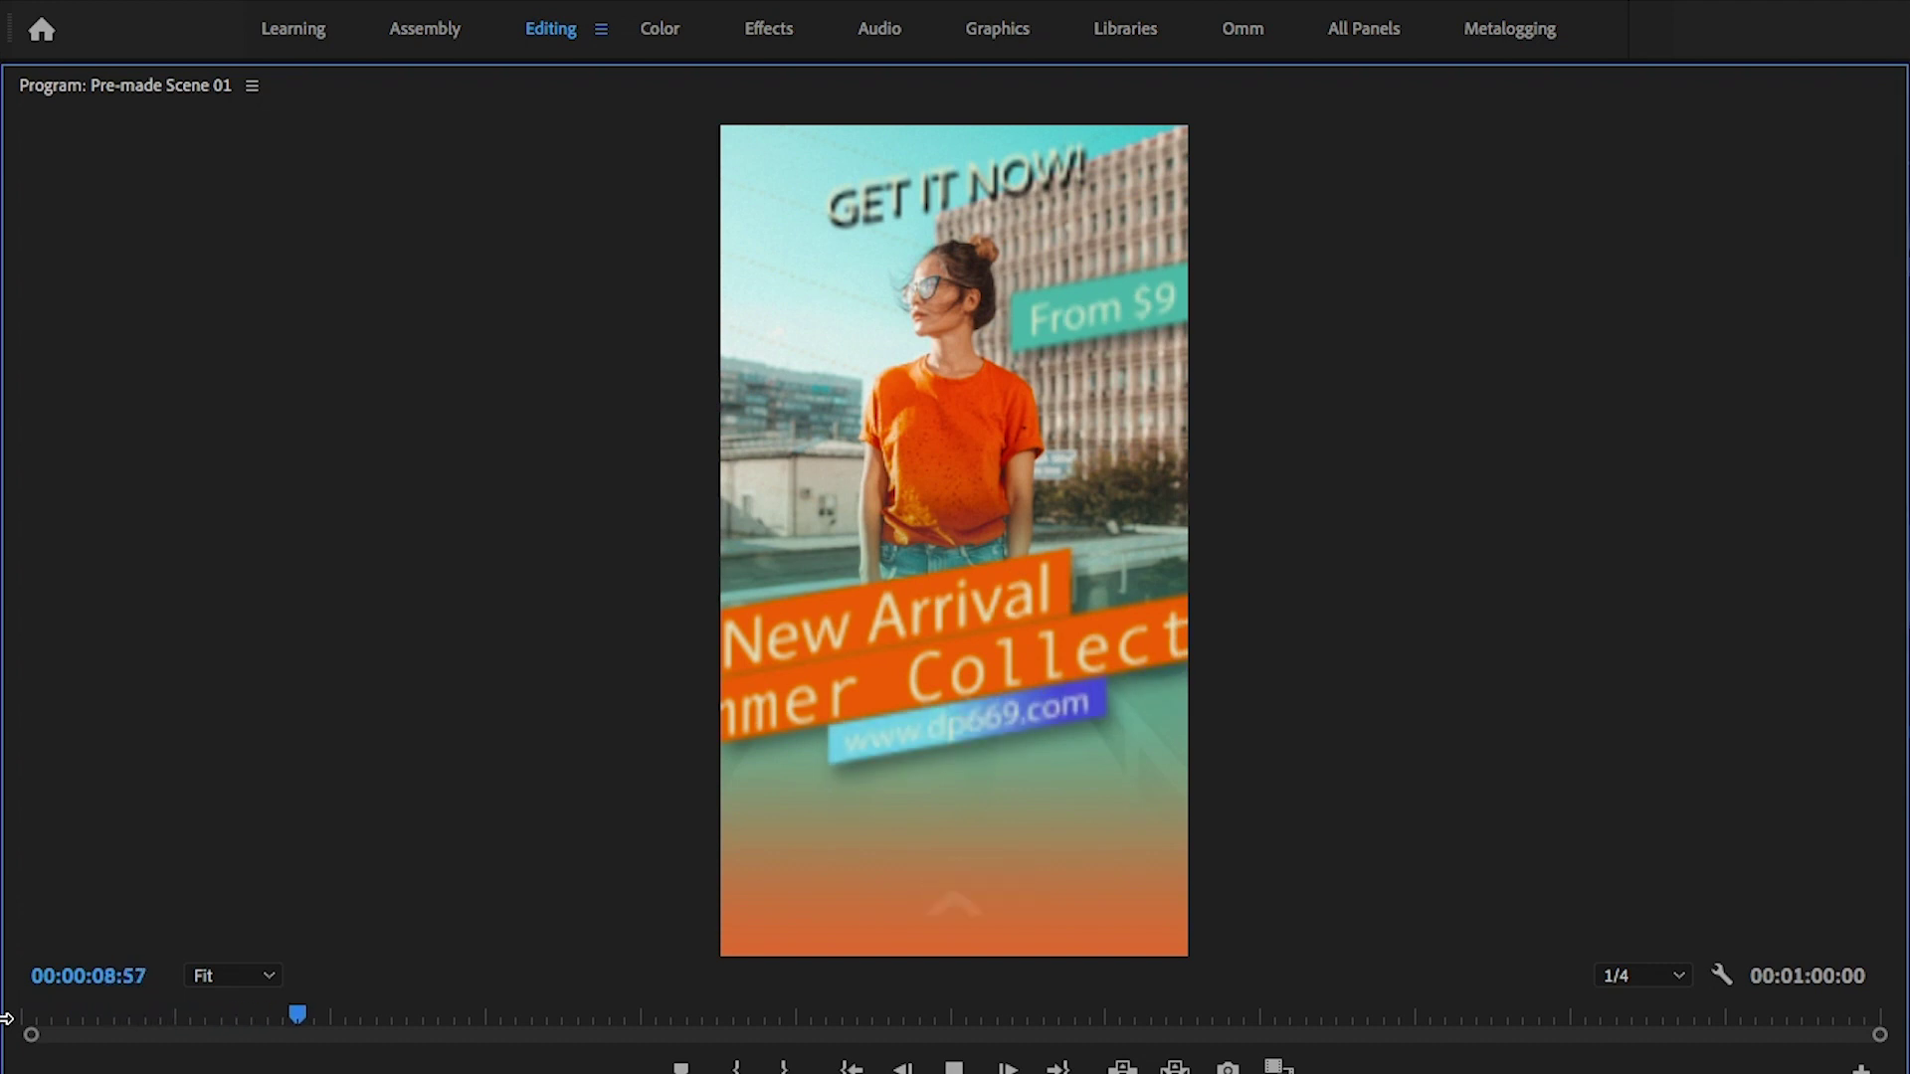
{"action": "key", "text": "space"}
{"action": "key", "text": "grave"}
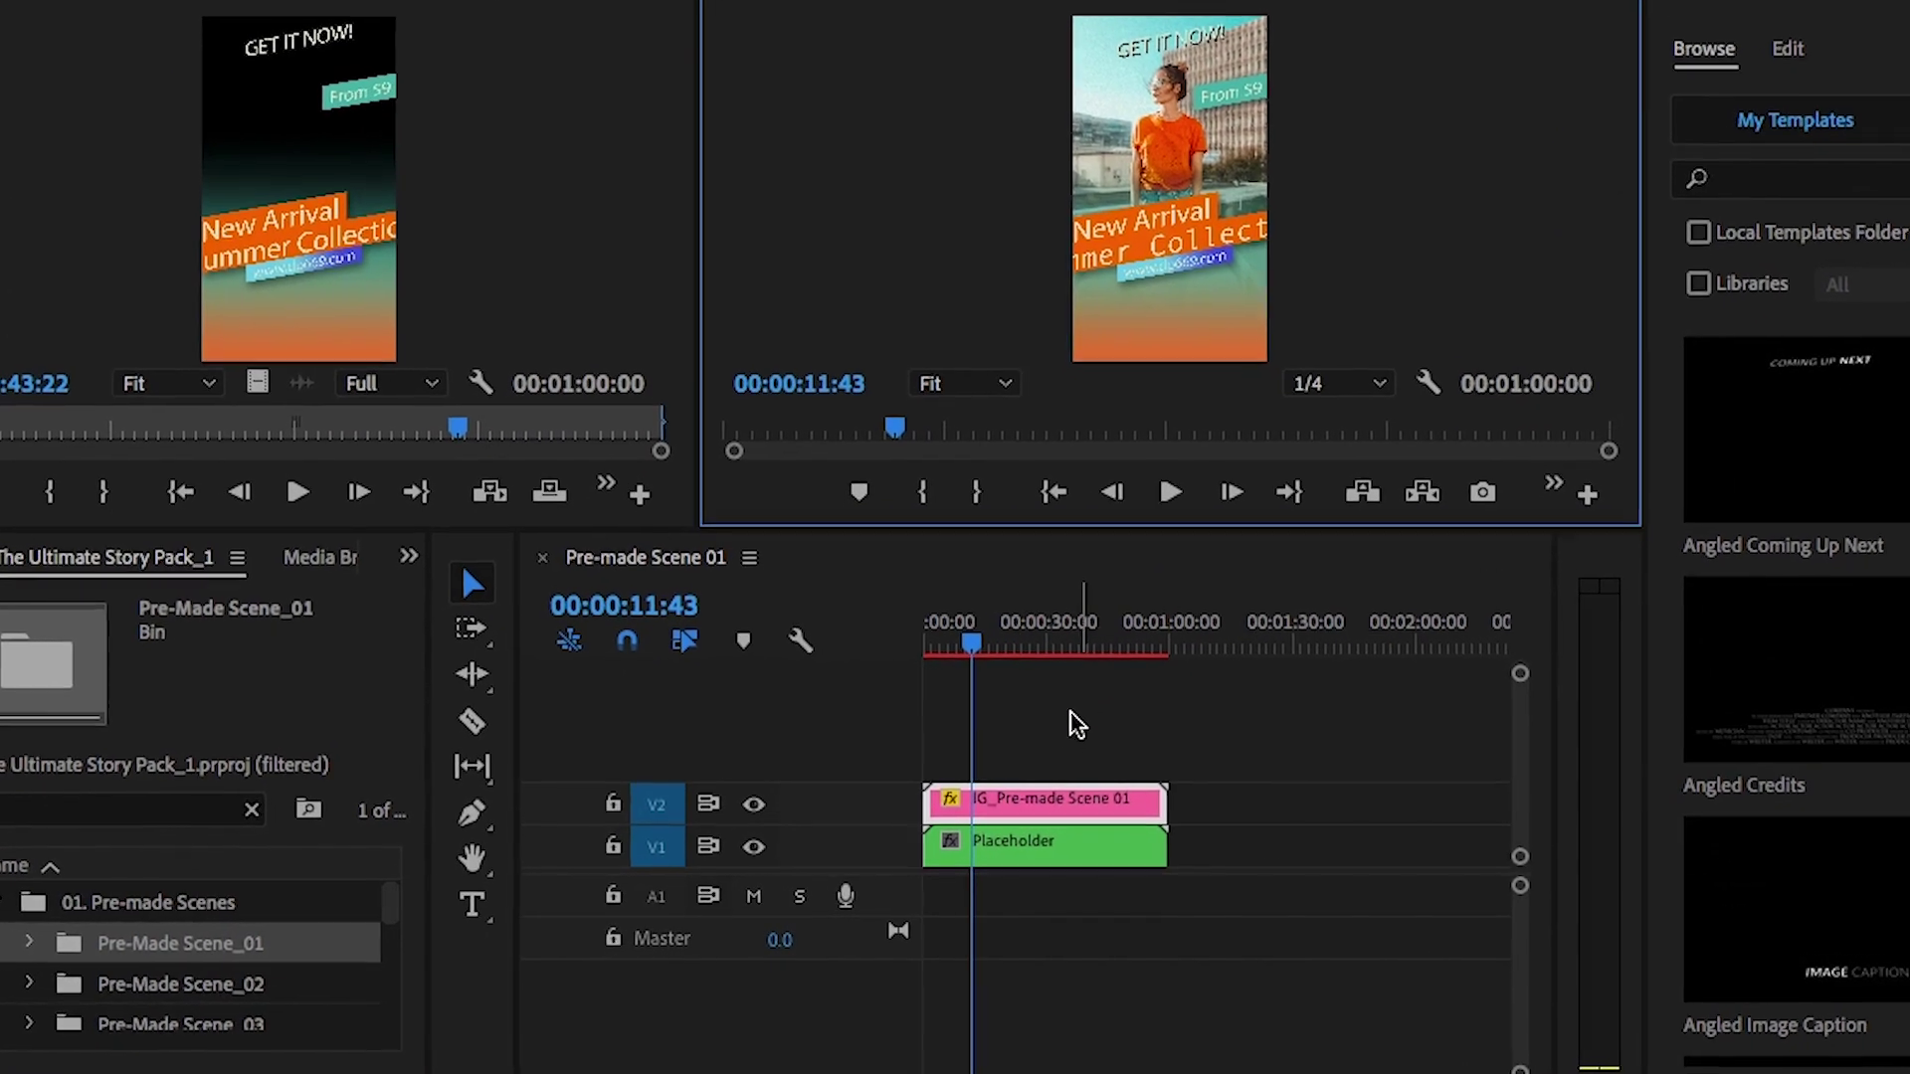
{"action": "left_click", "coordinate": [1024, 686]}
{"action": "key", "text": "Home"}
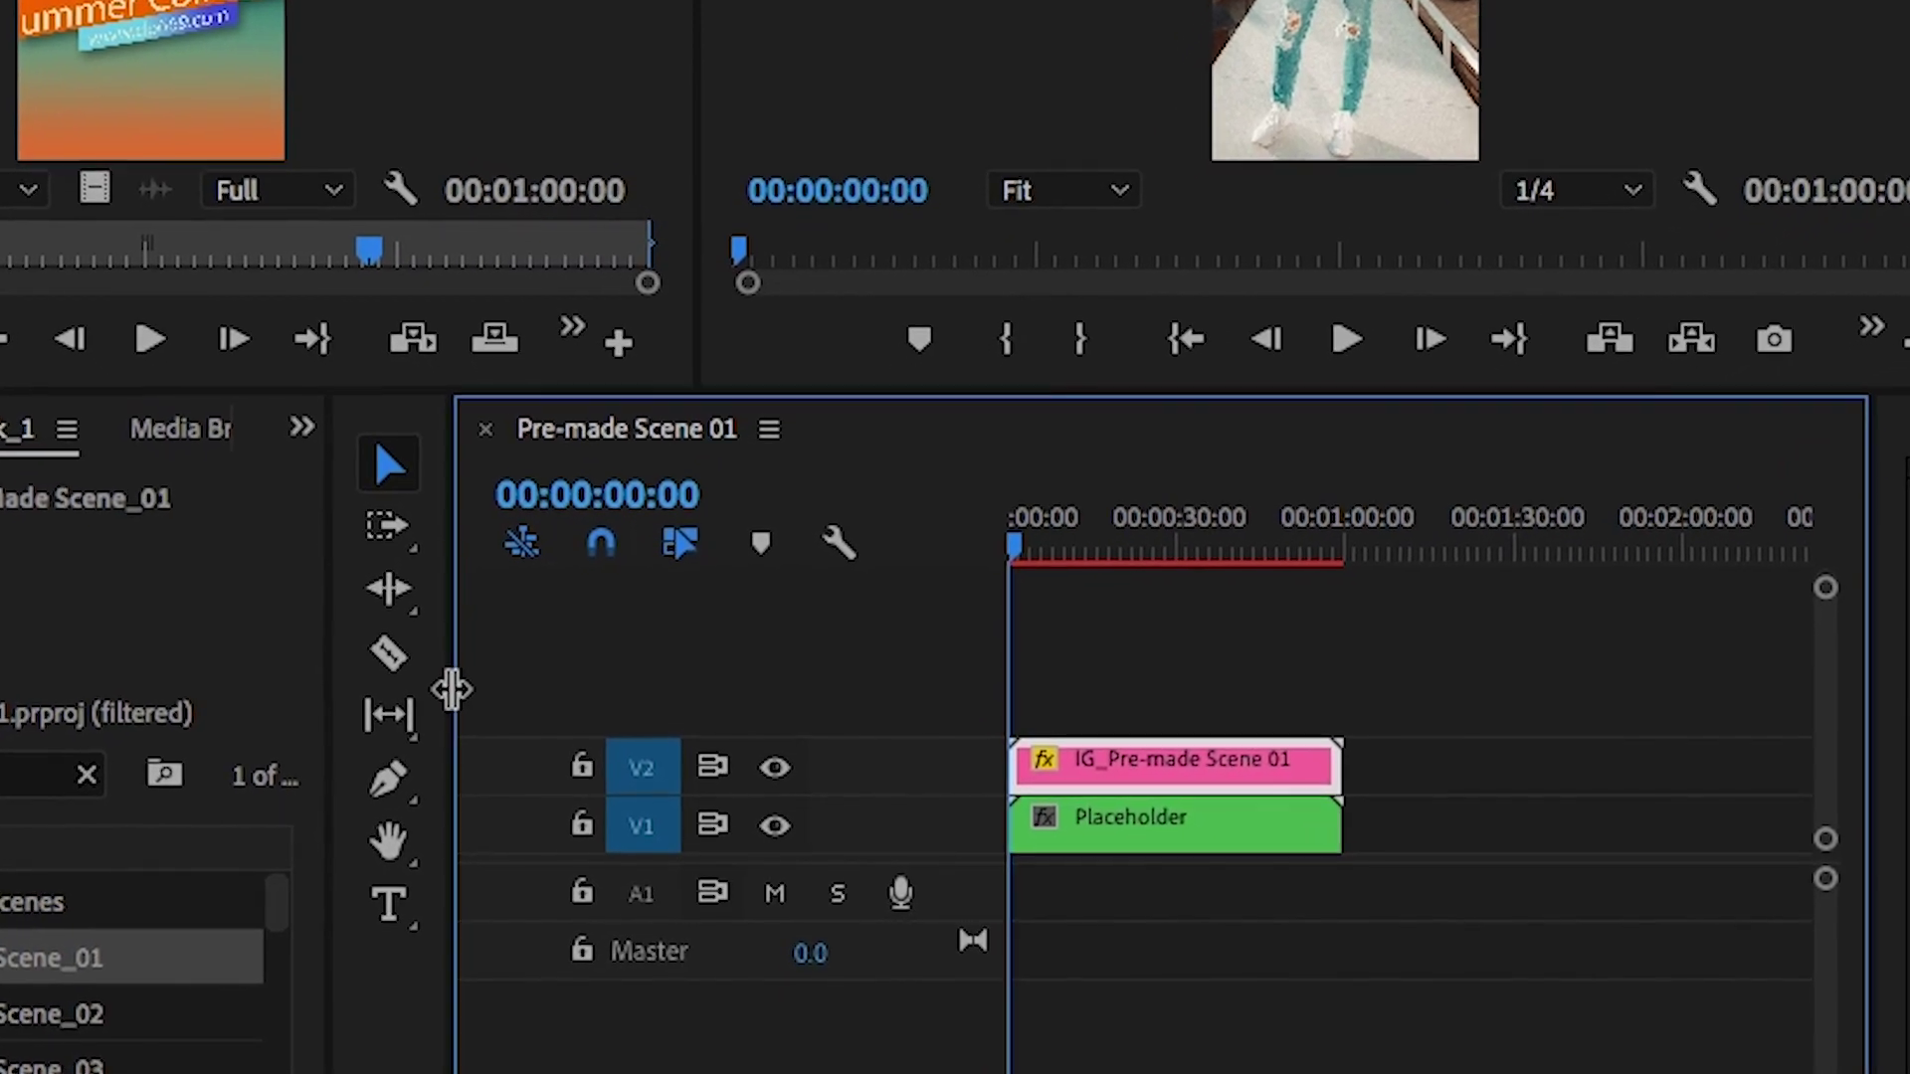
Open the Placeholder nest and Alt-drag premiere-audio-screen.jpg over Photo-01.jpg on V1.
{"action": "left_click_drag", "start_coordinate": [458, 690], "coordinate": [75, 665]}
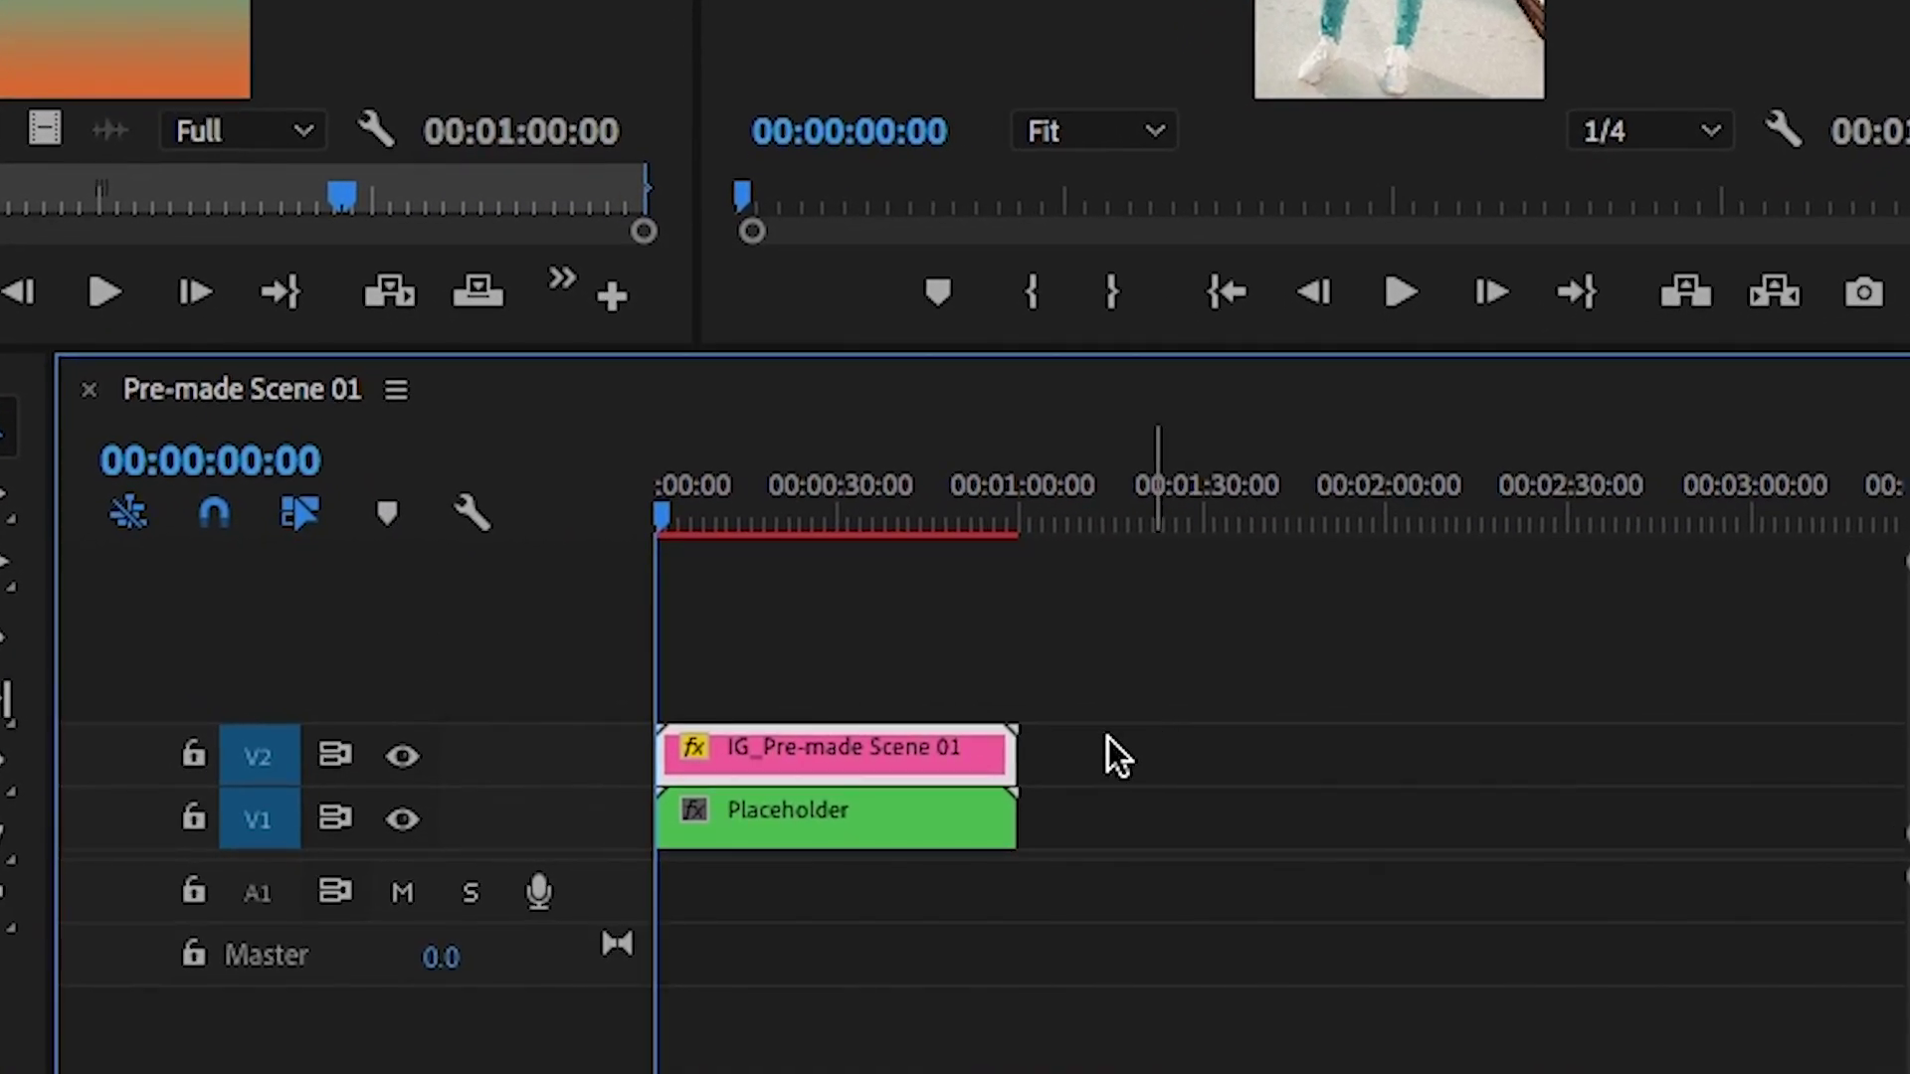
{"action": "left_click", "coordinate": [907, 806]}
{"action": "double_click", "coordinate": [913, 806]}
{"action": "left_click", "coordinate": [913, 805]}
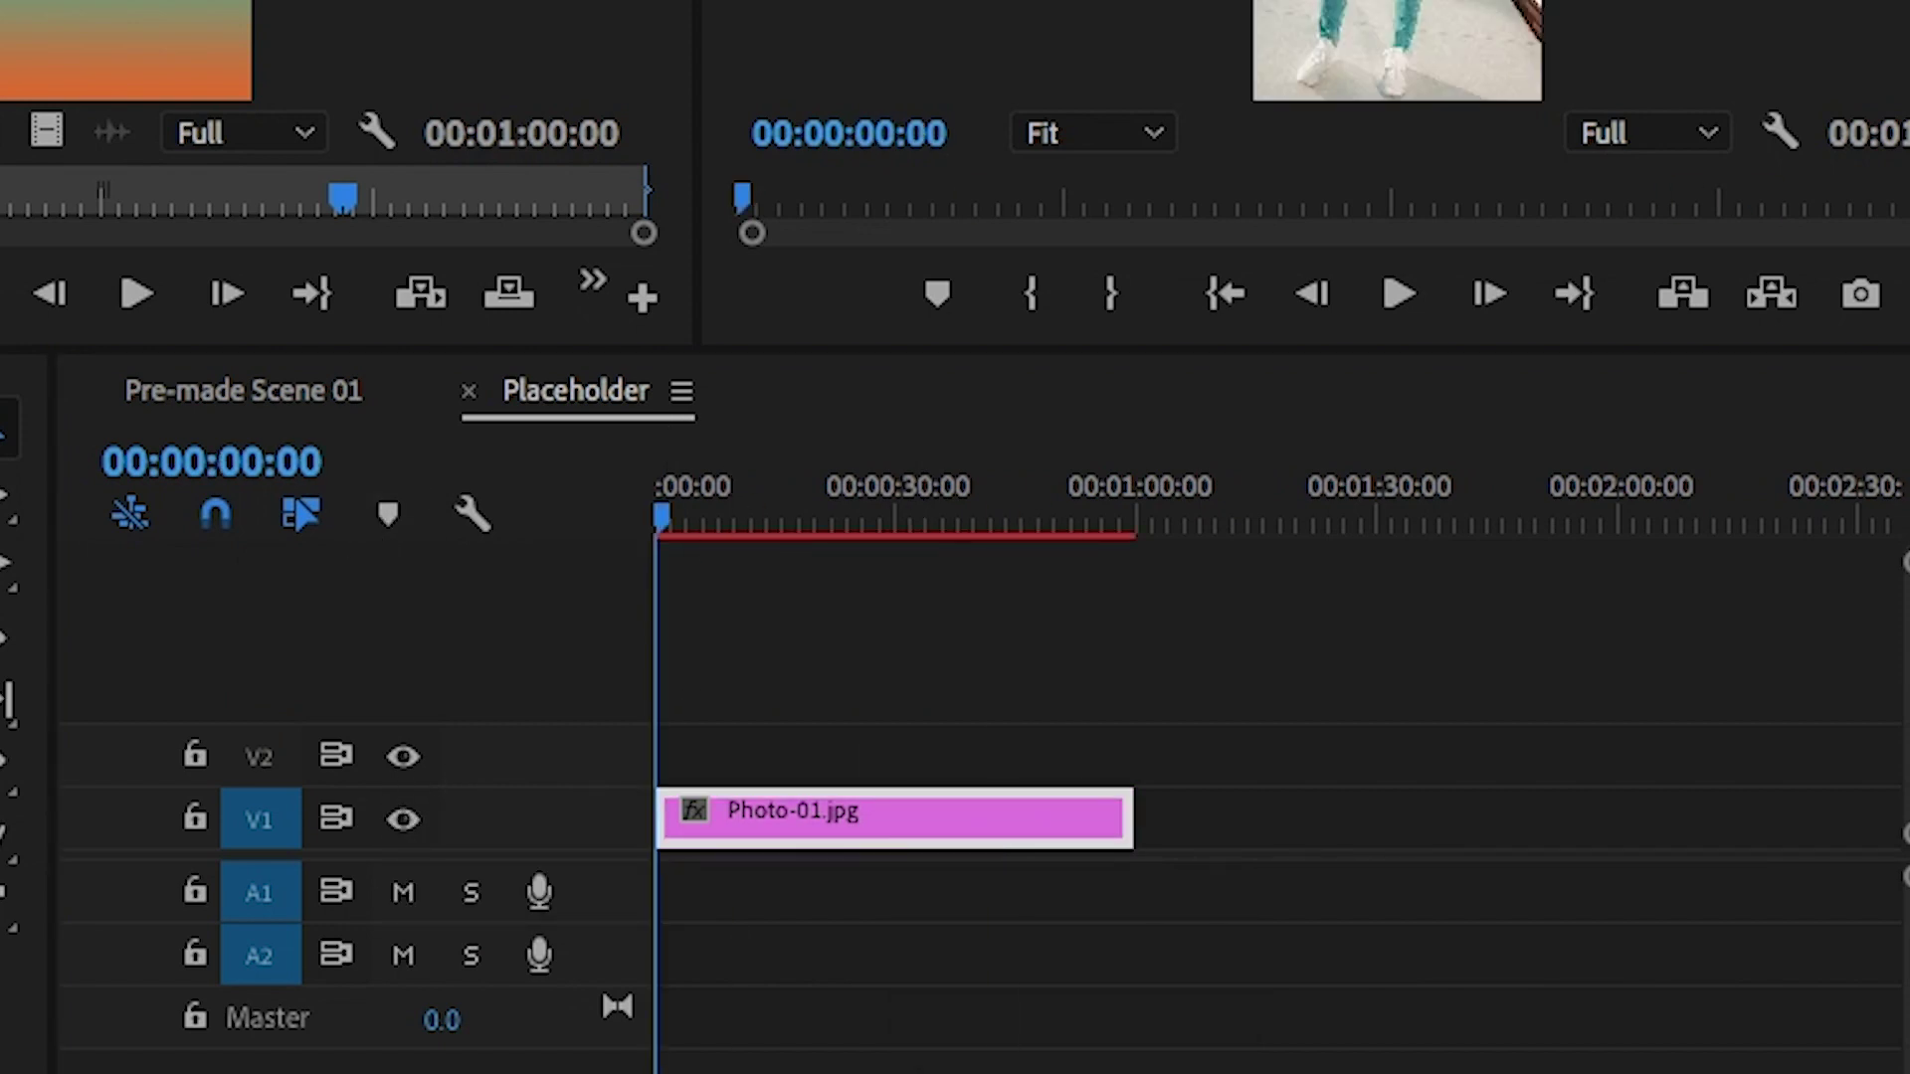
{"action": "left_click_drag", "start_coordinate": [1130, 697], "coordinate": [958, 821]}
{"action": "key", "text": "shift+5"}
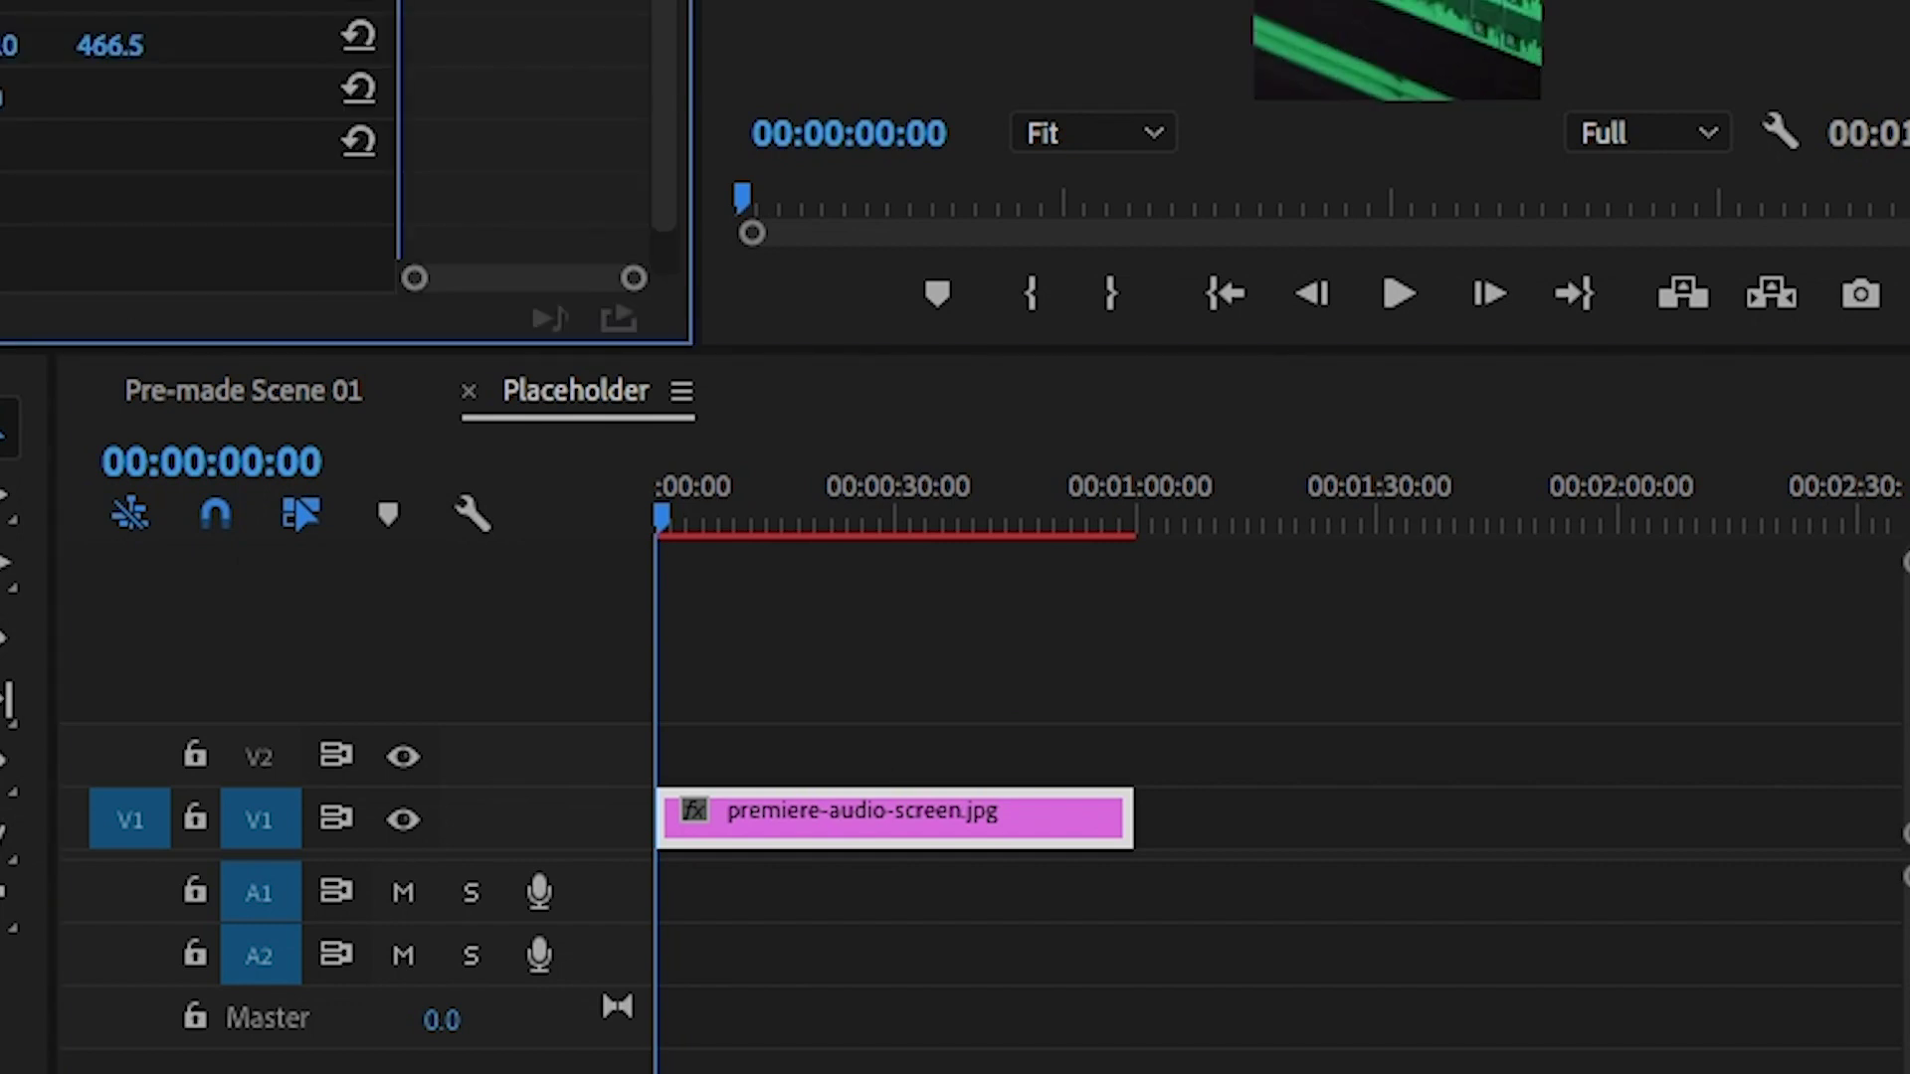
Close the Placeholder sequence and scrub Pre-made Scene 01 to check the new screenshot.
{"action": "left_click", "coordinate": [467, 392]}
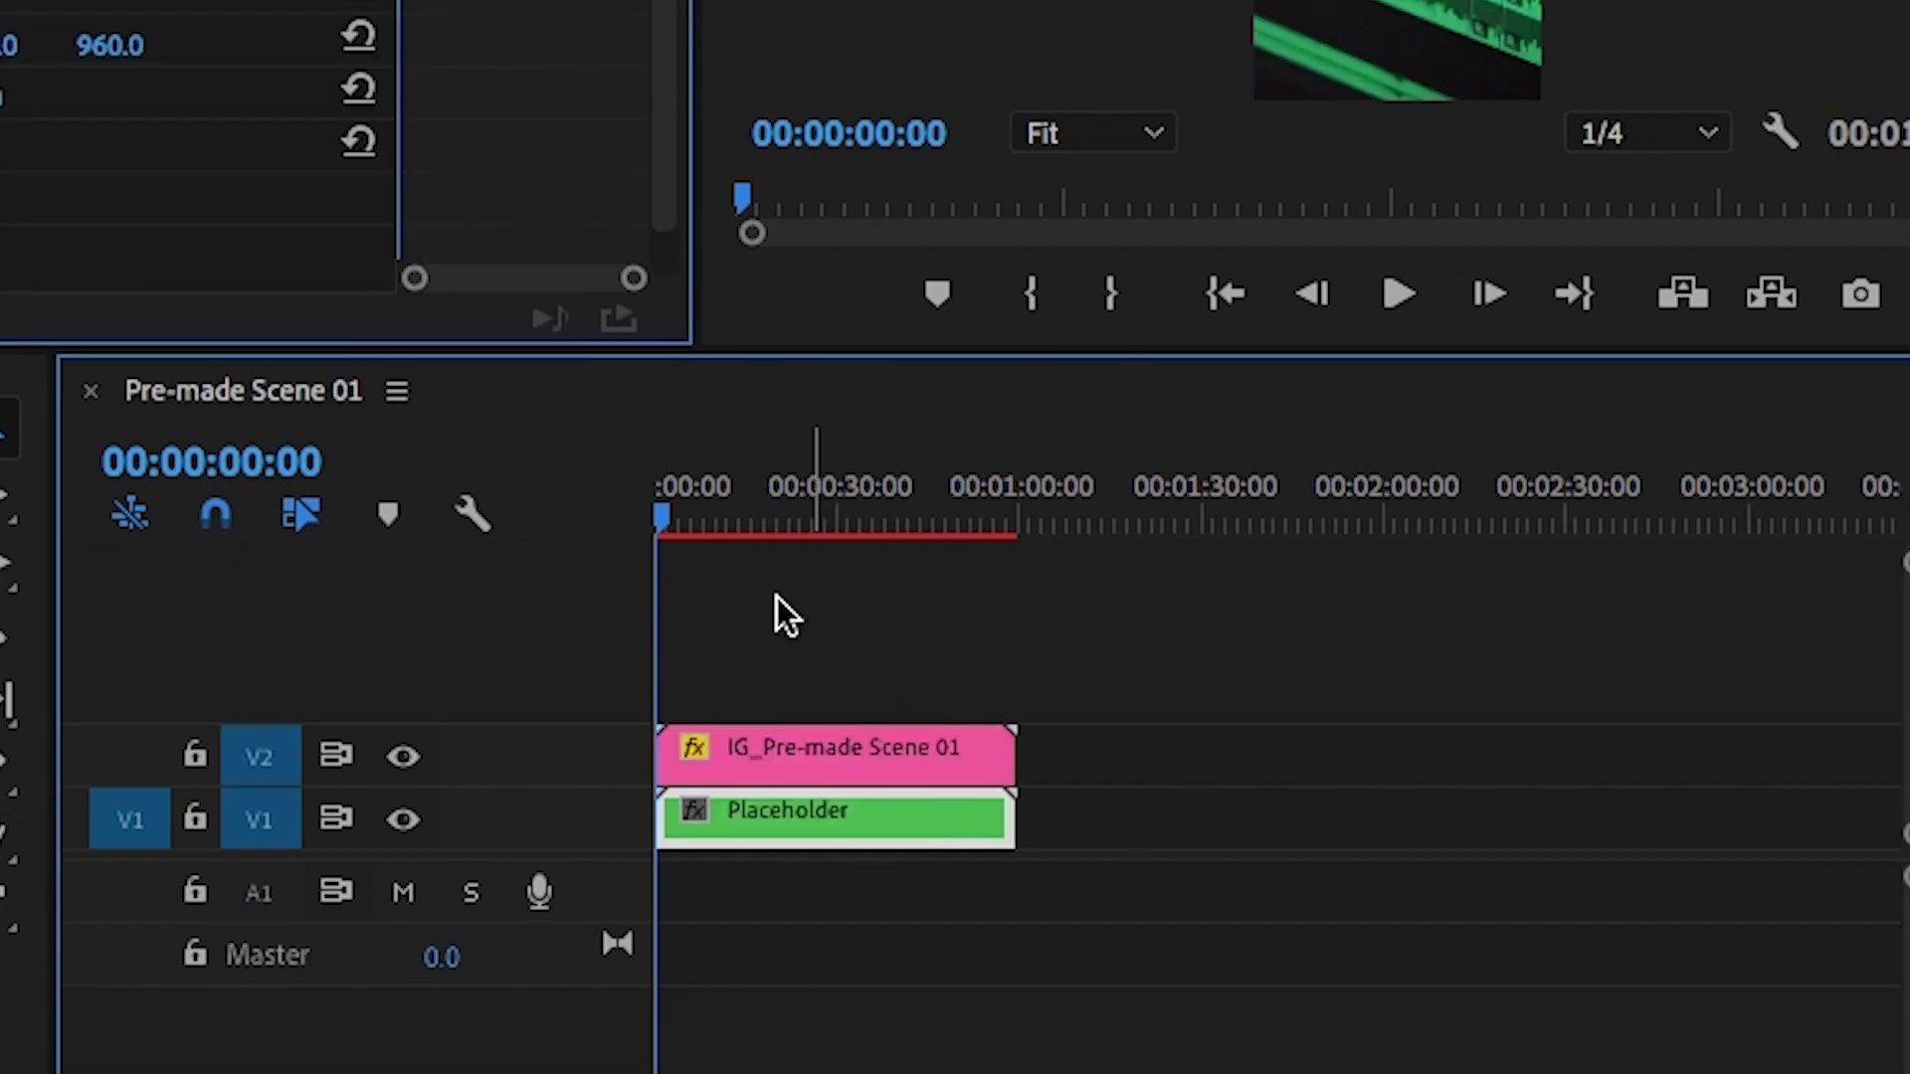
{"action": "left_click_drag", "start_coordinate": [833, 509], "coordinate": [623, 528]}
{"action": "double_click", "coordinate": [858, 754]}
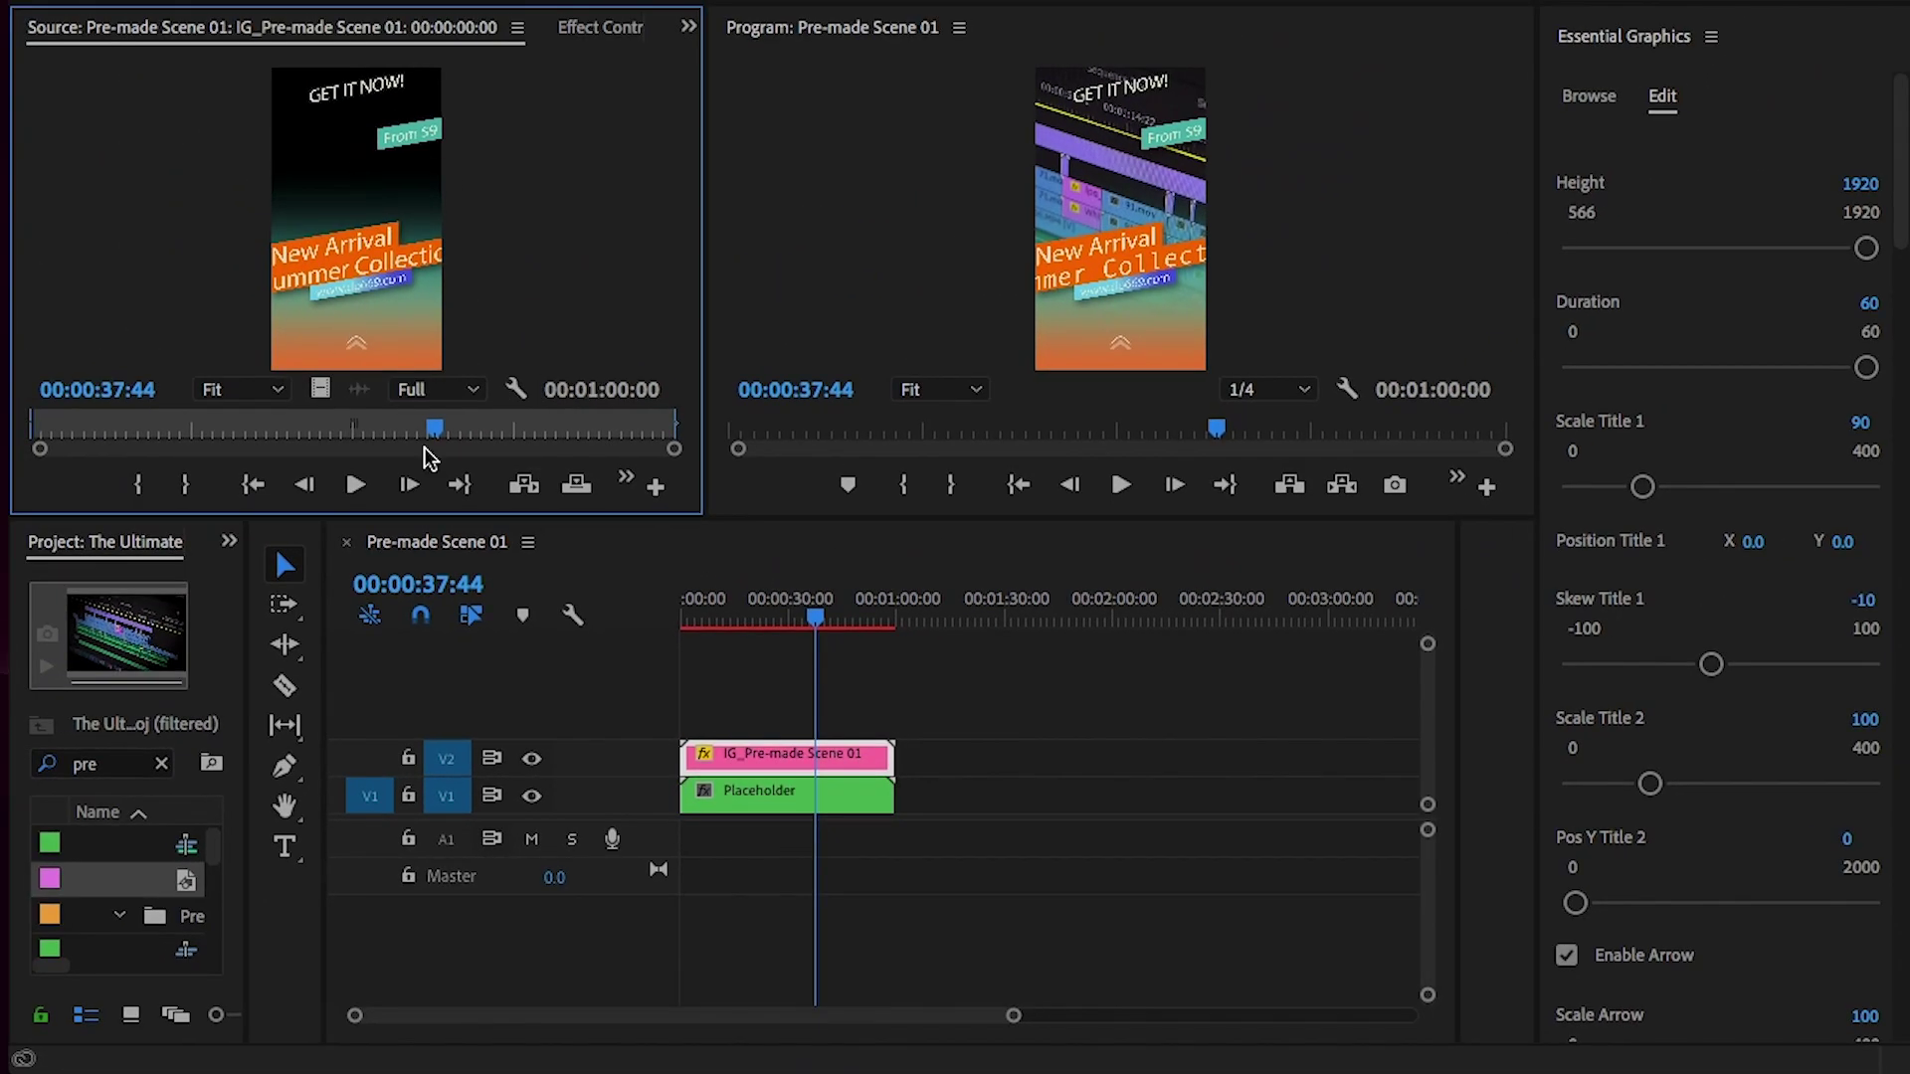
{"action": "left_click", "coordinate": [781, 799]}
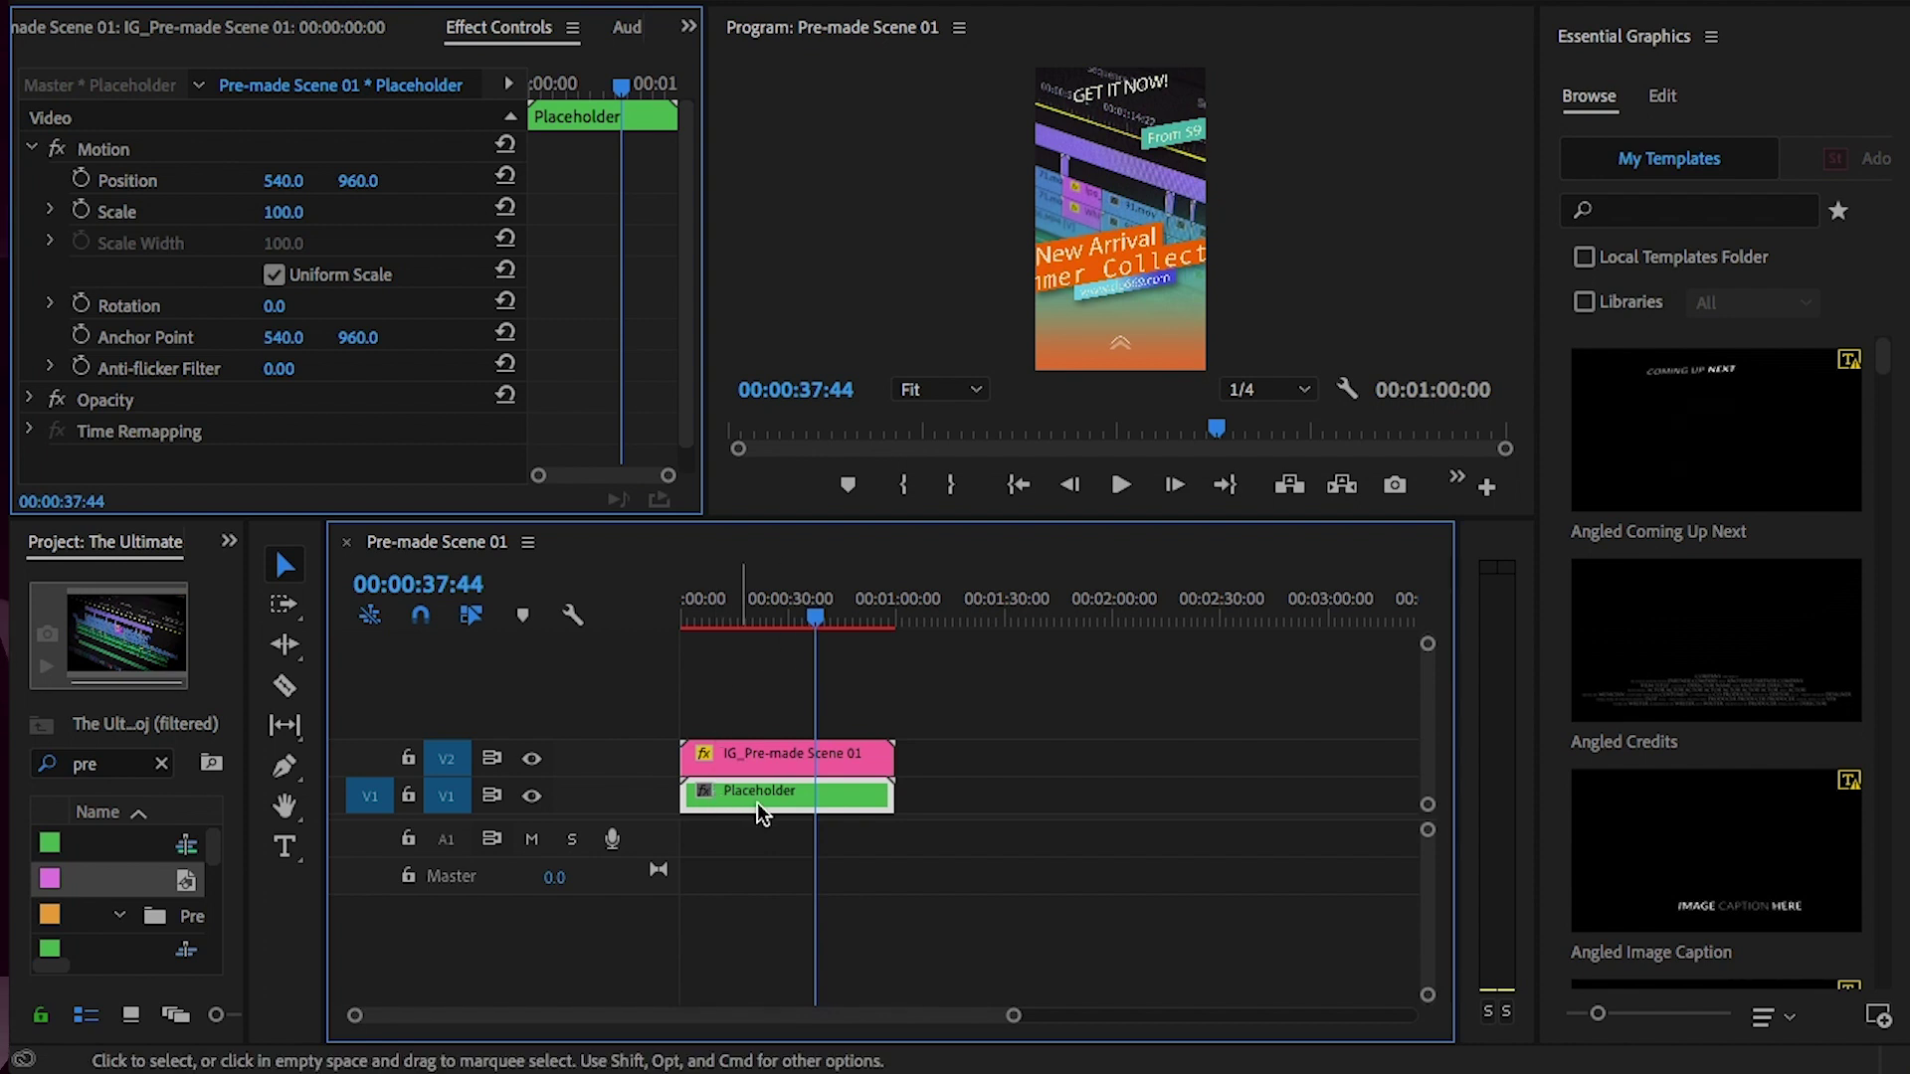
Open IG_Pre-made Scene 01 in Essential Graphics and lower Scale Title 1 to 64.
{"action": "double_click", "coordinate": [807, 756]}
{"action": "left_click_drag", "start_coordinate": [443, 430], "coordinate": [412, 454]}
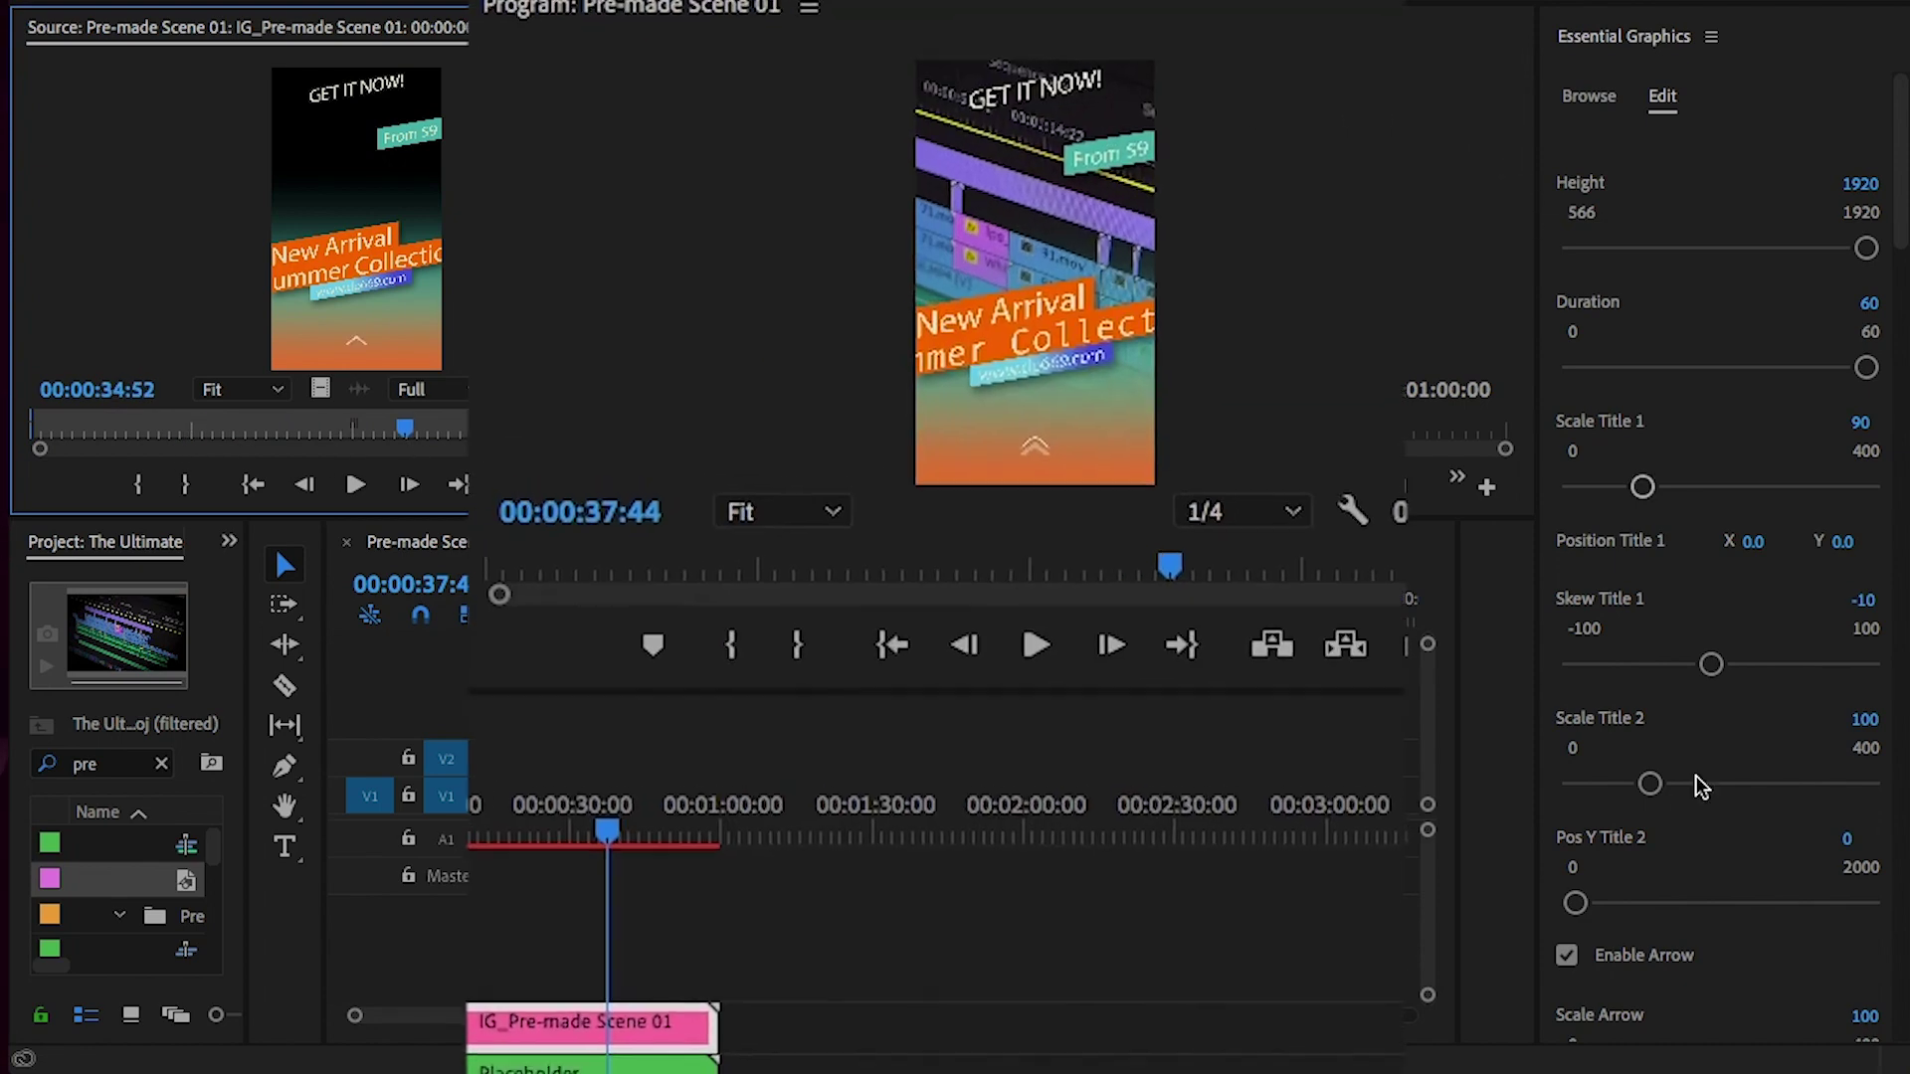
{"action": "mouse_move", "coordinate": [1866, 248]}
{"action": "left_mouse_down"}
{"action": "mouse_move", "coordinate": [1688, 273]}
{"action": "mouse_move", "coordinate": [1625, 256]}
{"action": "mouse_move", "coordinate": [1866, 249]}
{"action": "left_mouse_up"}
{"action": "mouse_move", "coordinate": [1643, 487]}
{"action": "left_mouse_down"}
{"action": "mouse_move", "coordinate": [1838, 490]}
{"action": "mouse_move", "coordinate": [1622, 488]}
{"action": "left_mouse_up"}
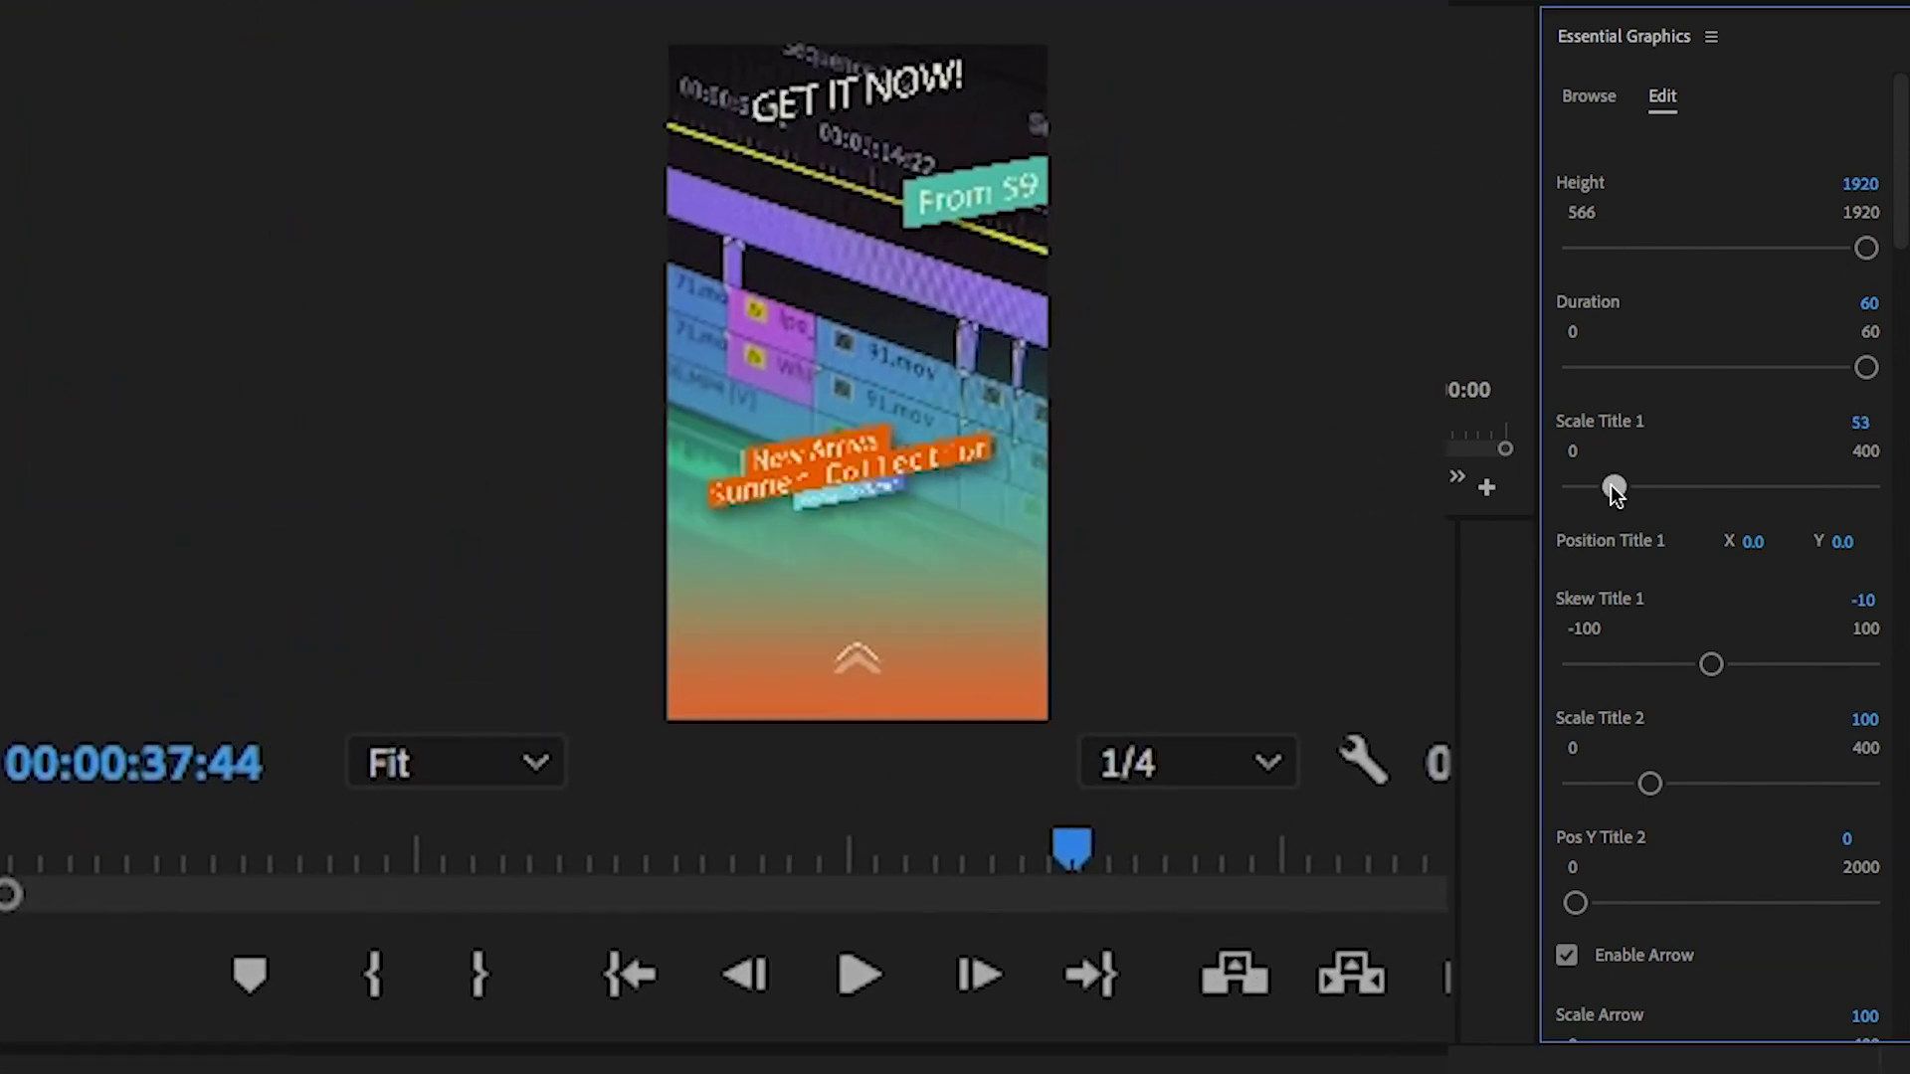
Try the Pos Y Title 2 and Adjust Width sliders, undoing the width change.
{"action": "scroll", "coordinate": [1692, 637], "scroll_direction": "down", "scroll_amount": 2}
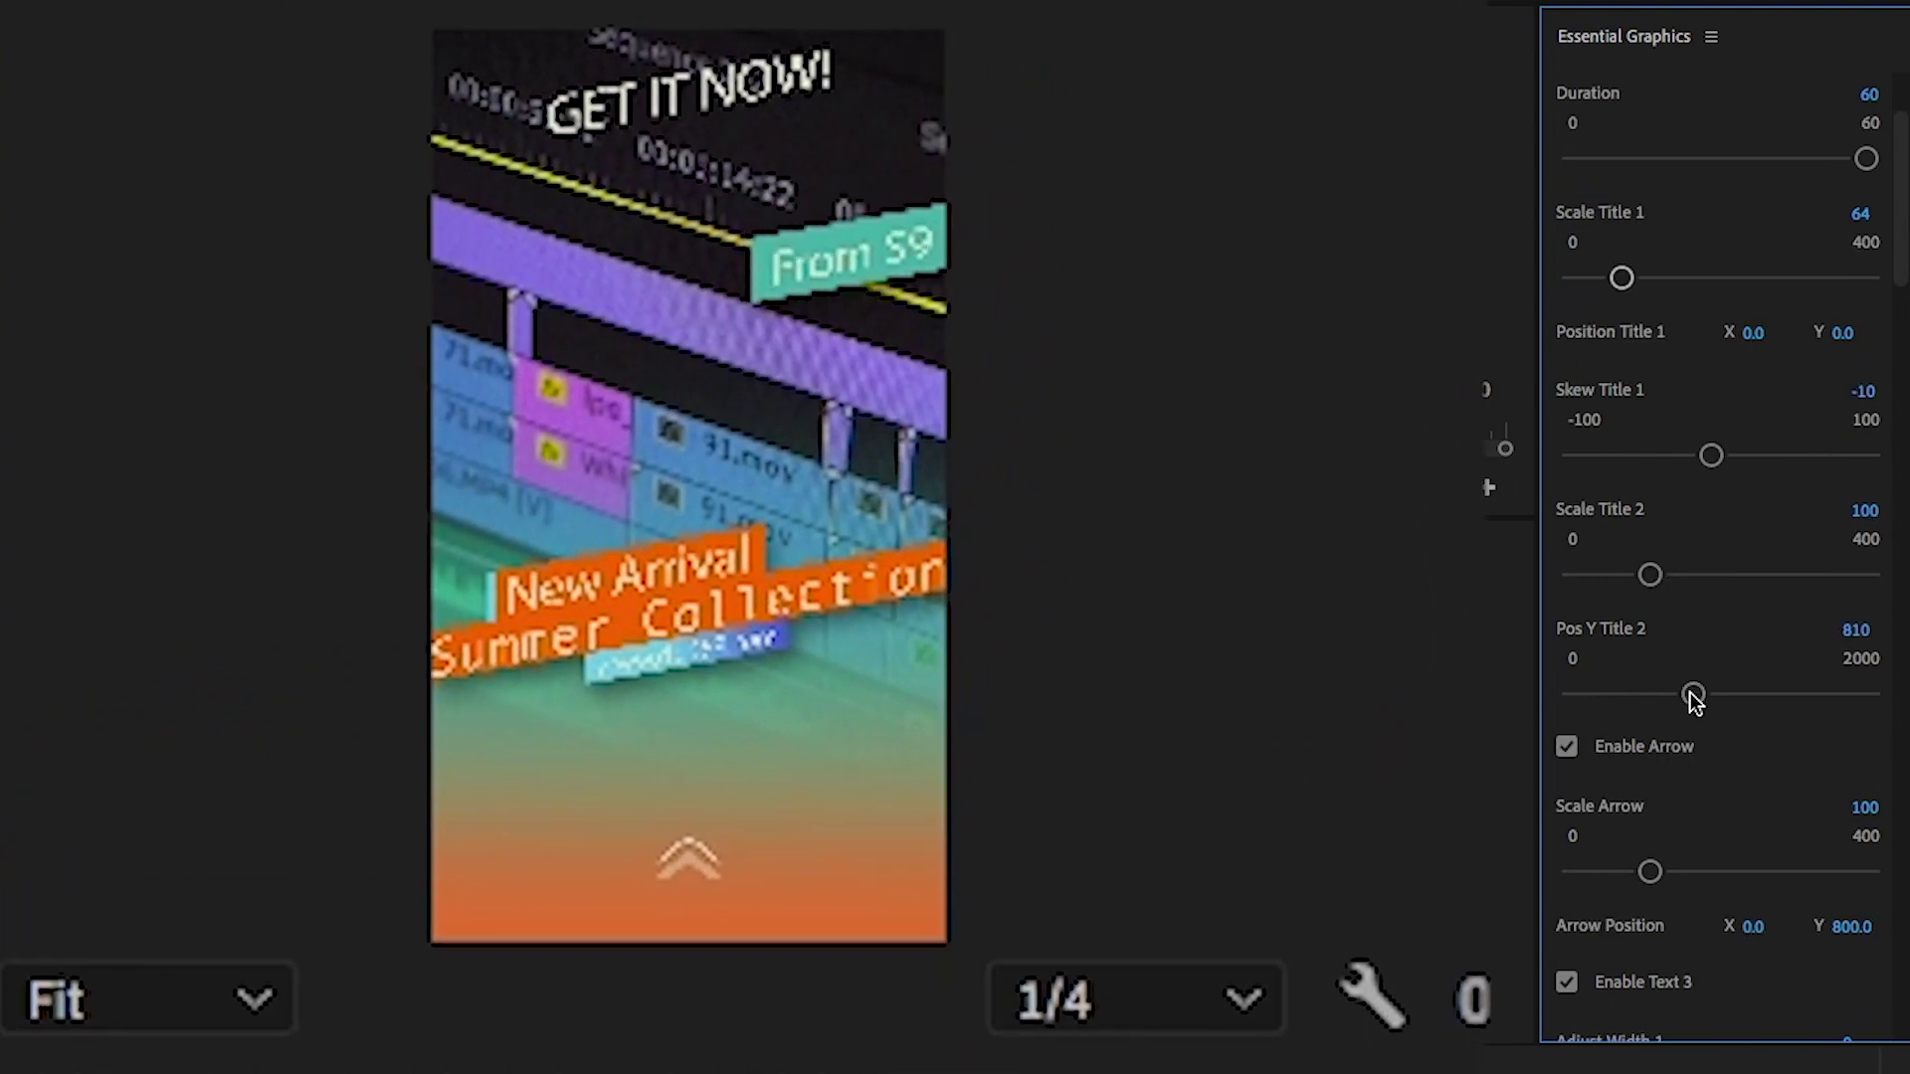
{"action": "scroll", "coordinate": [1711, 597], "scroll_direction": "down", "scroll_amount": 4}
{"action": "left_click_drag", "start_coordinate": [1650, 395], "coordinate": [1778, 395]}
{"action": "scroll", "coordinate": [1781, 478], "scroll_direction": "down", "scroll_amount": 5}
{"action": "left_click_drag", "start_coordinate": [1726, 540], "coordinate": [1769, 565]}
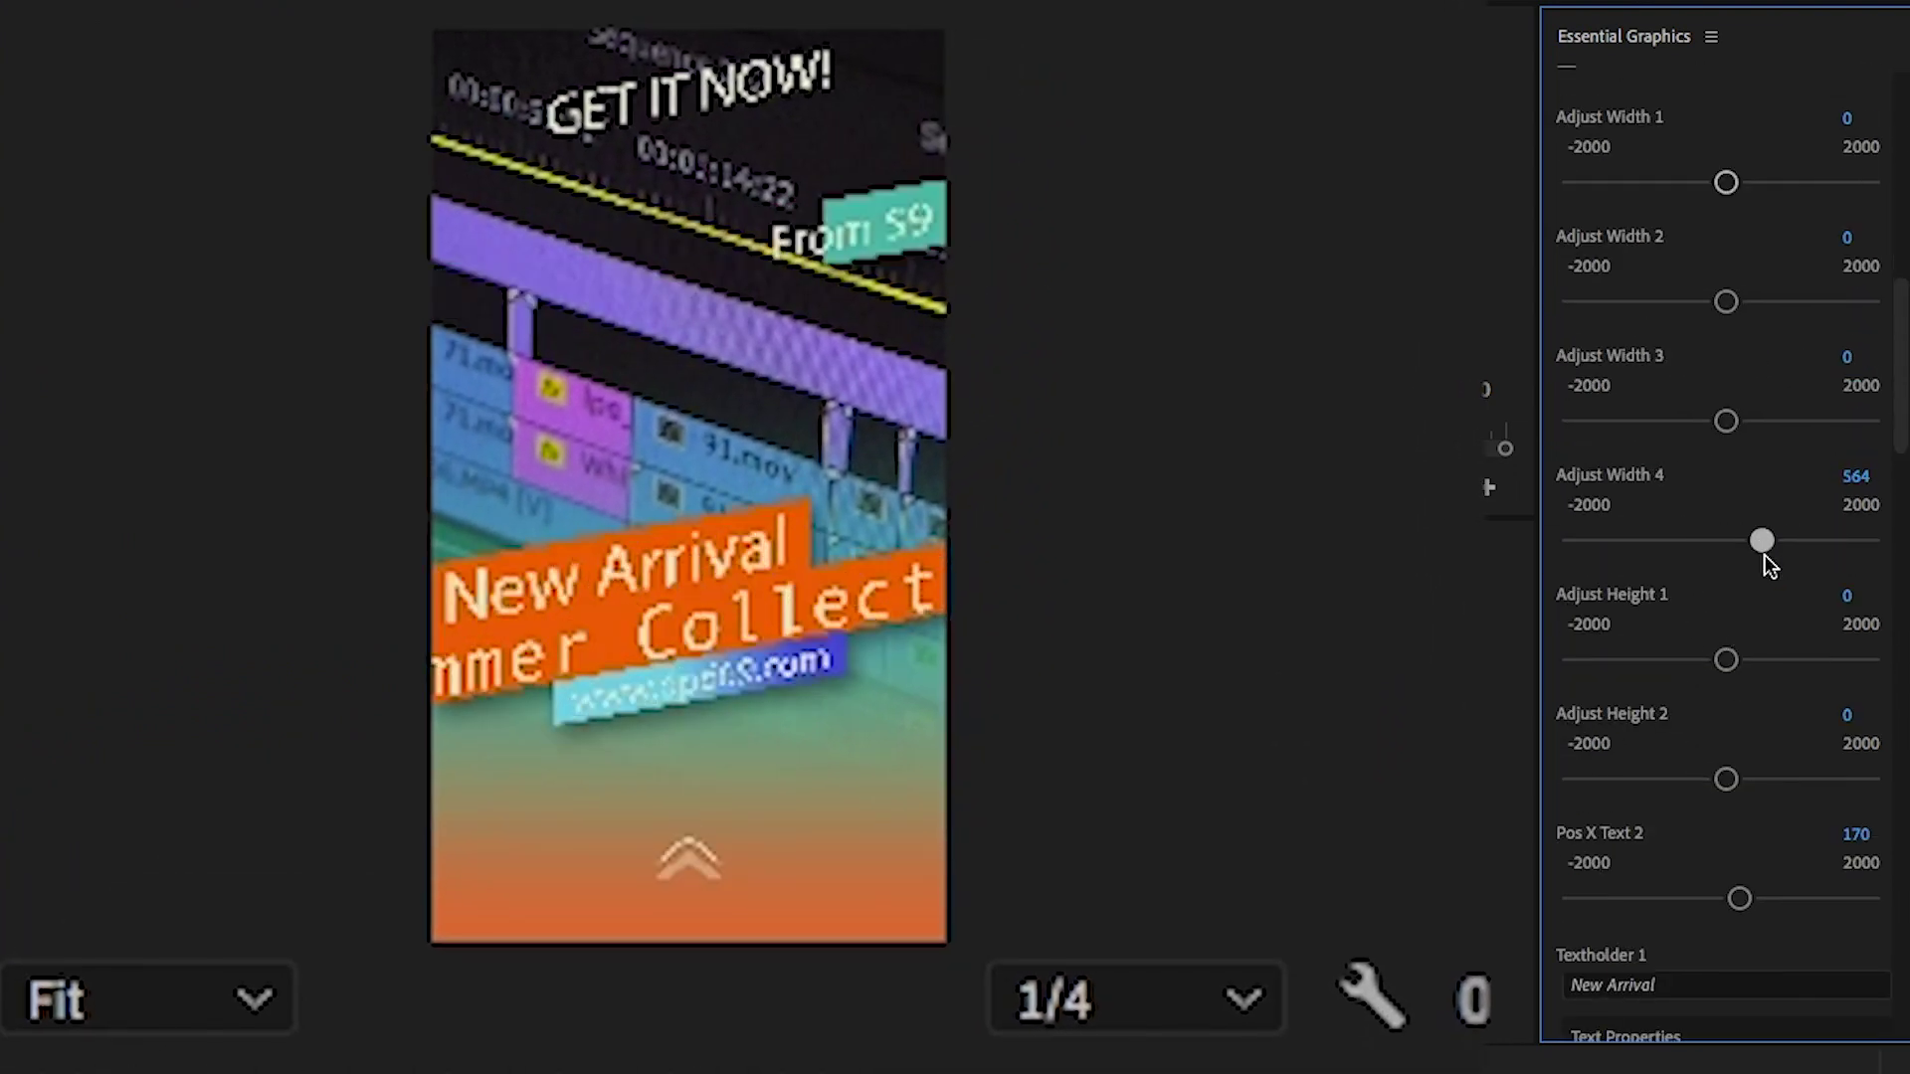
{"action": "key", "text": "ctrl+z"}
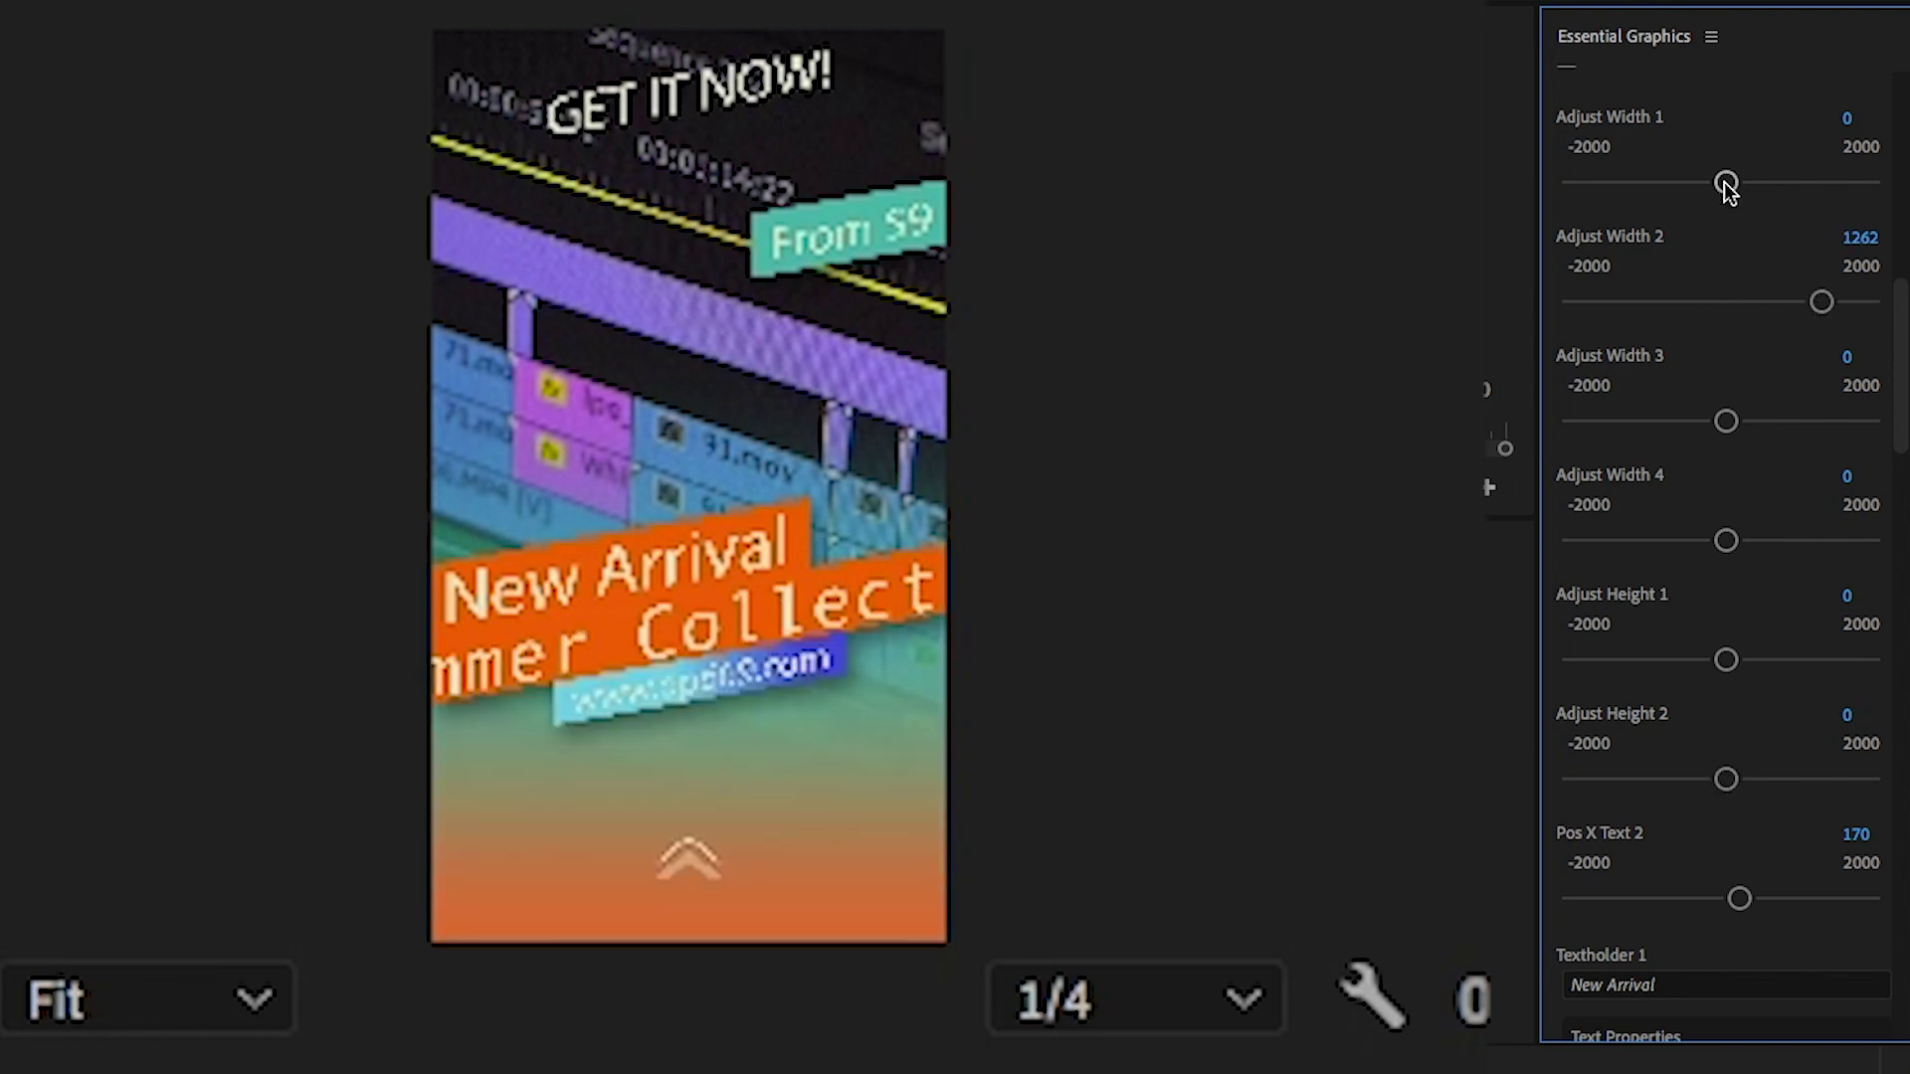
{"action": "scroll", "coordinate": [1763, 195], "scroll_direction": "up", "scroll_amount": 1}
{"action": "scroll", "coordinate": [1763, 195], "scroll_direction": "down", "scroll_amount": 7}
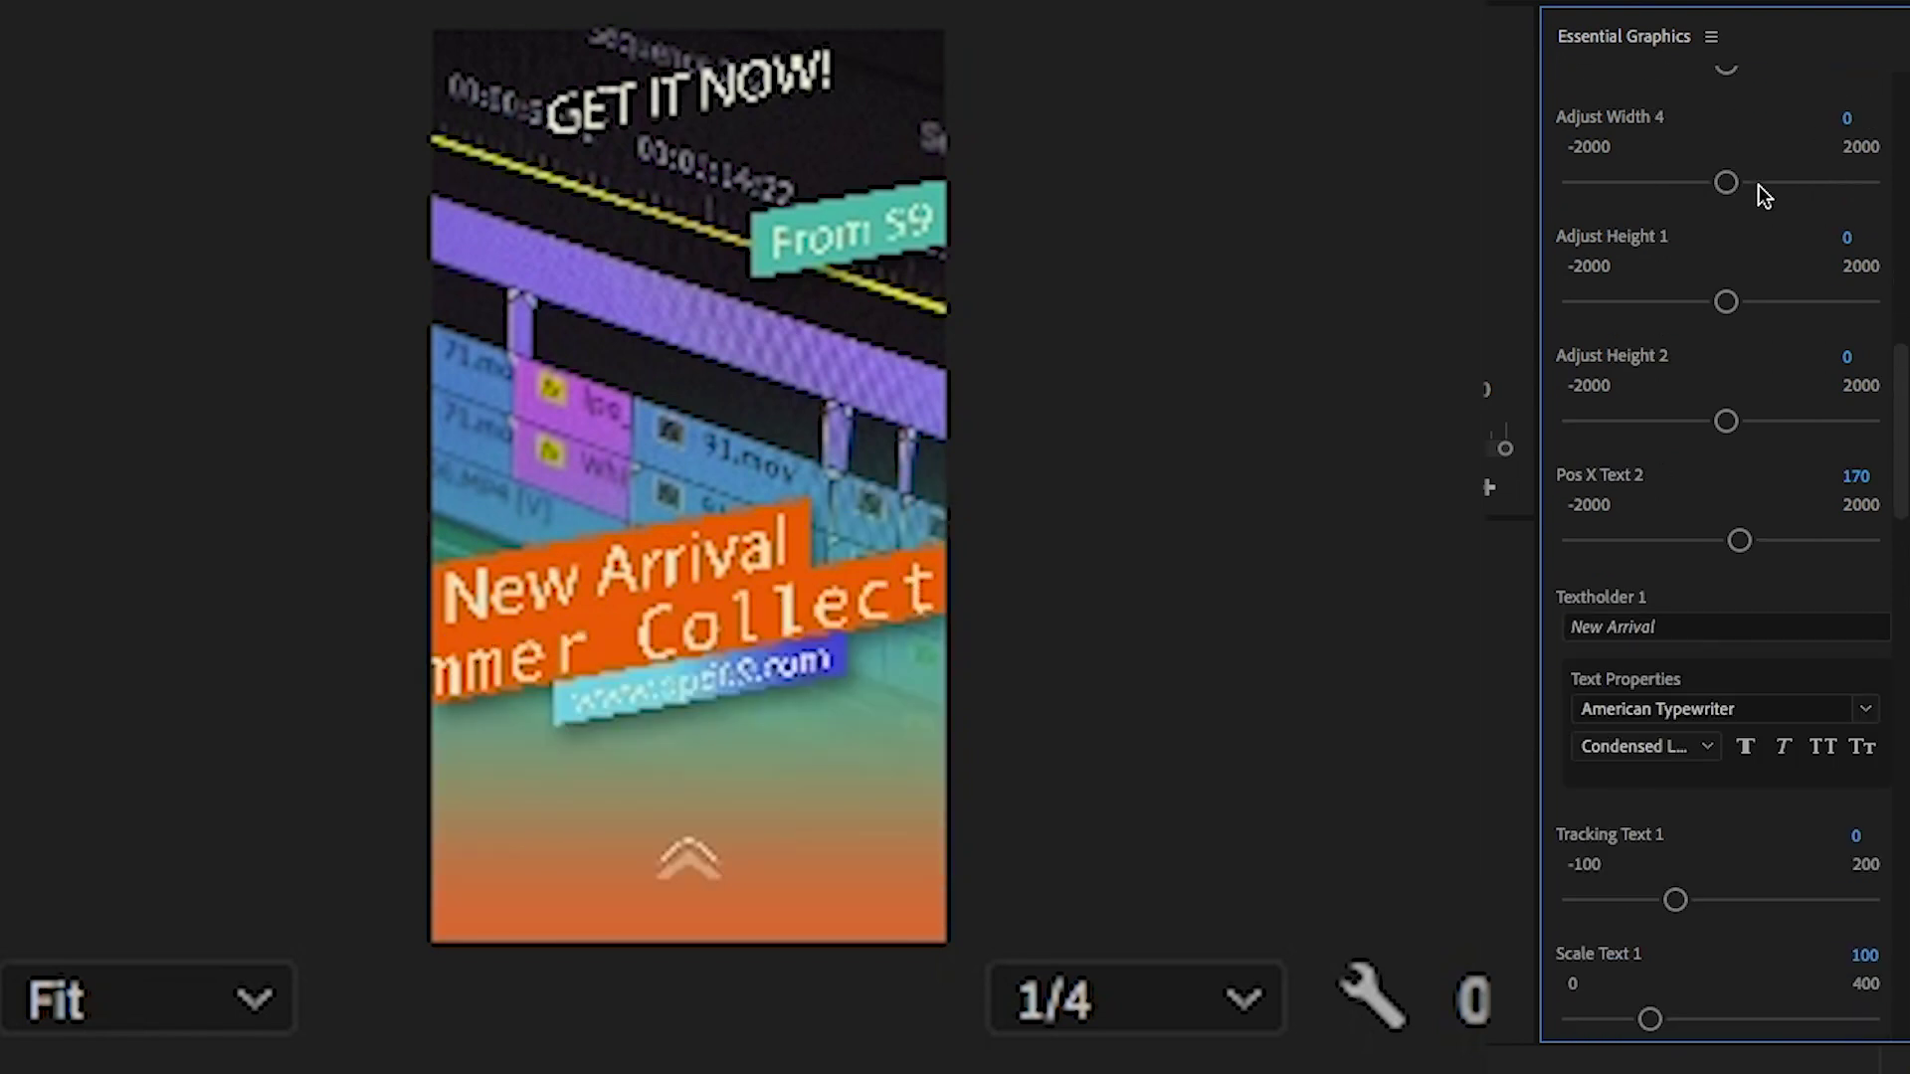
{"action": "scroll", "coordinate": [1763, 195], "scroll_direction": "up", "scroll_amount": 1}
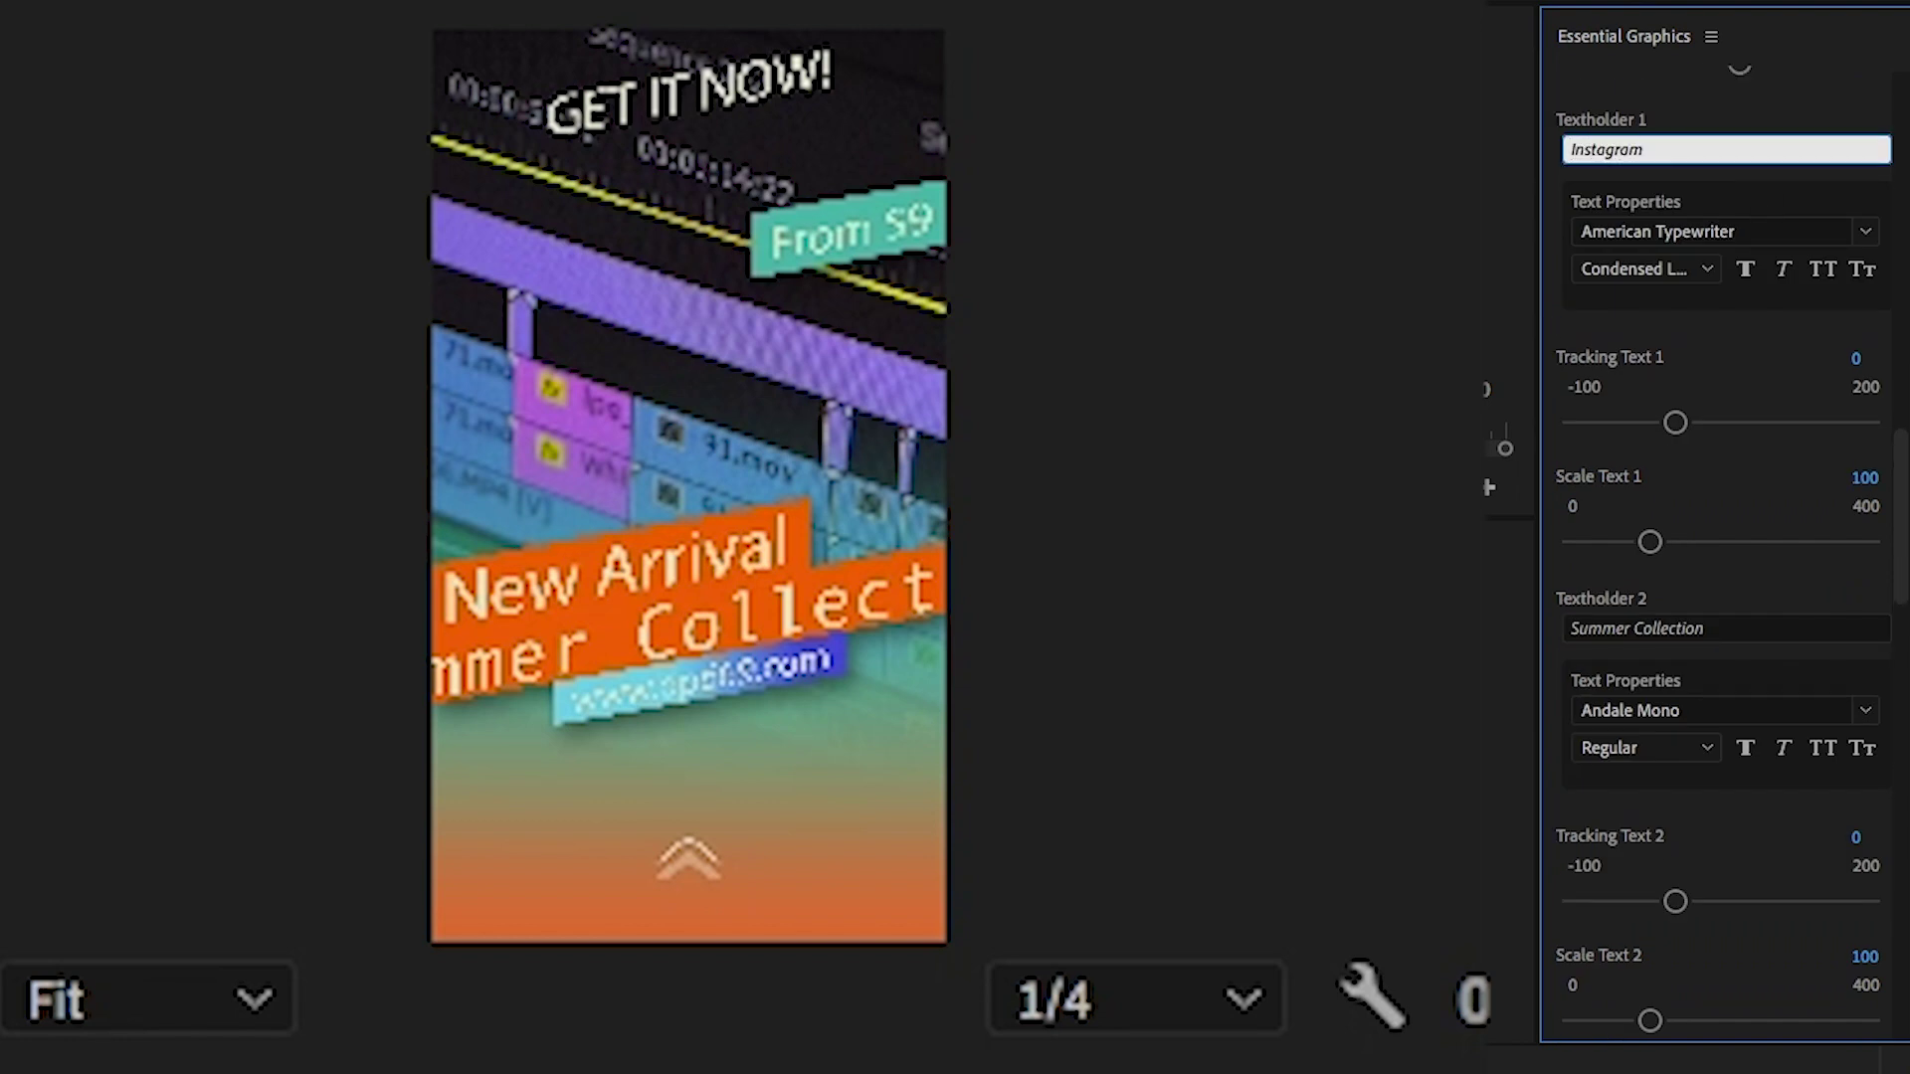
Enter 'Instagram' in Textholder 1 and 'Story Pack' in Textholder 2.
{"action": "left_click", "coordinate": [1748, 329]}
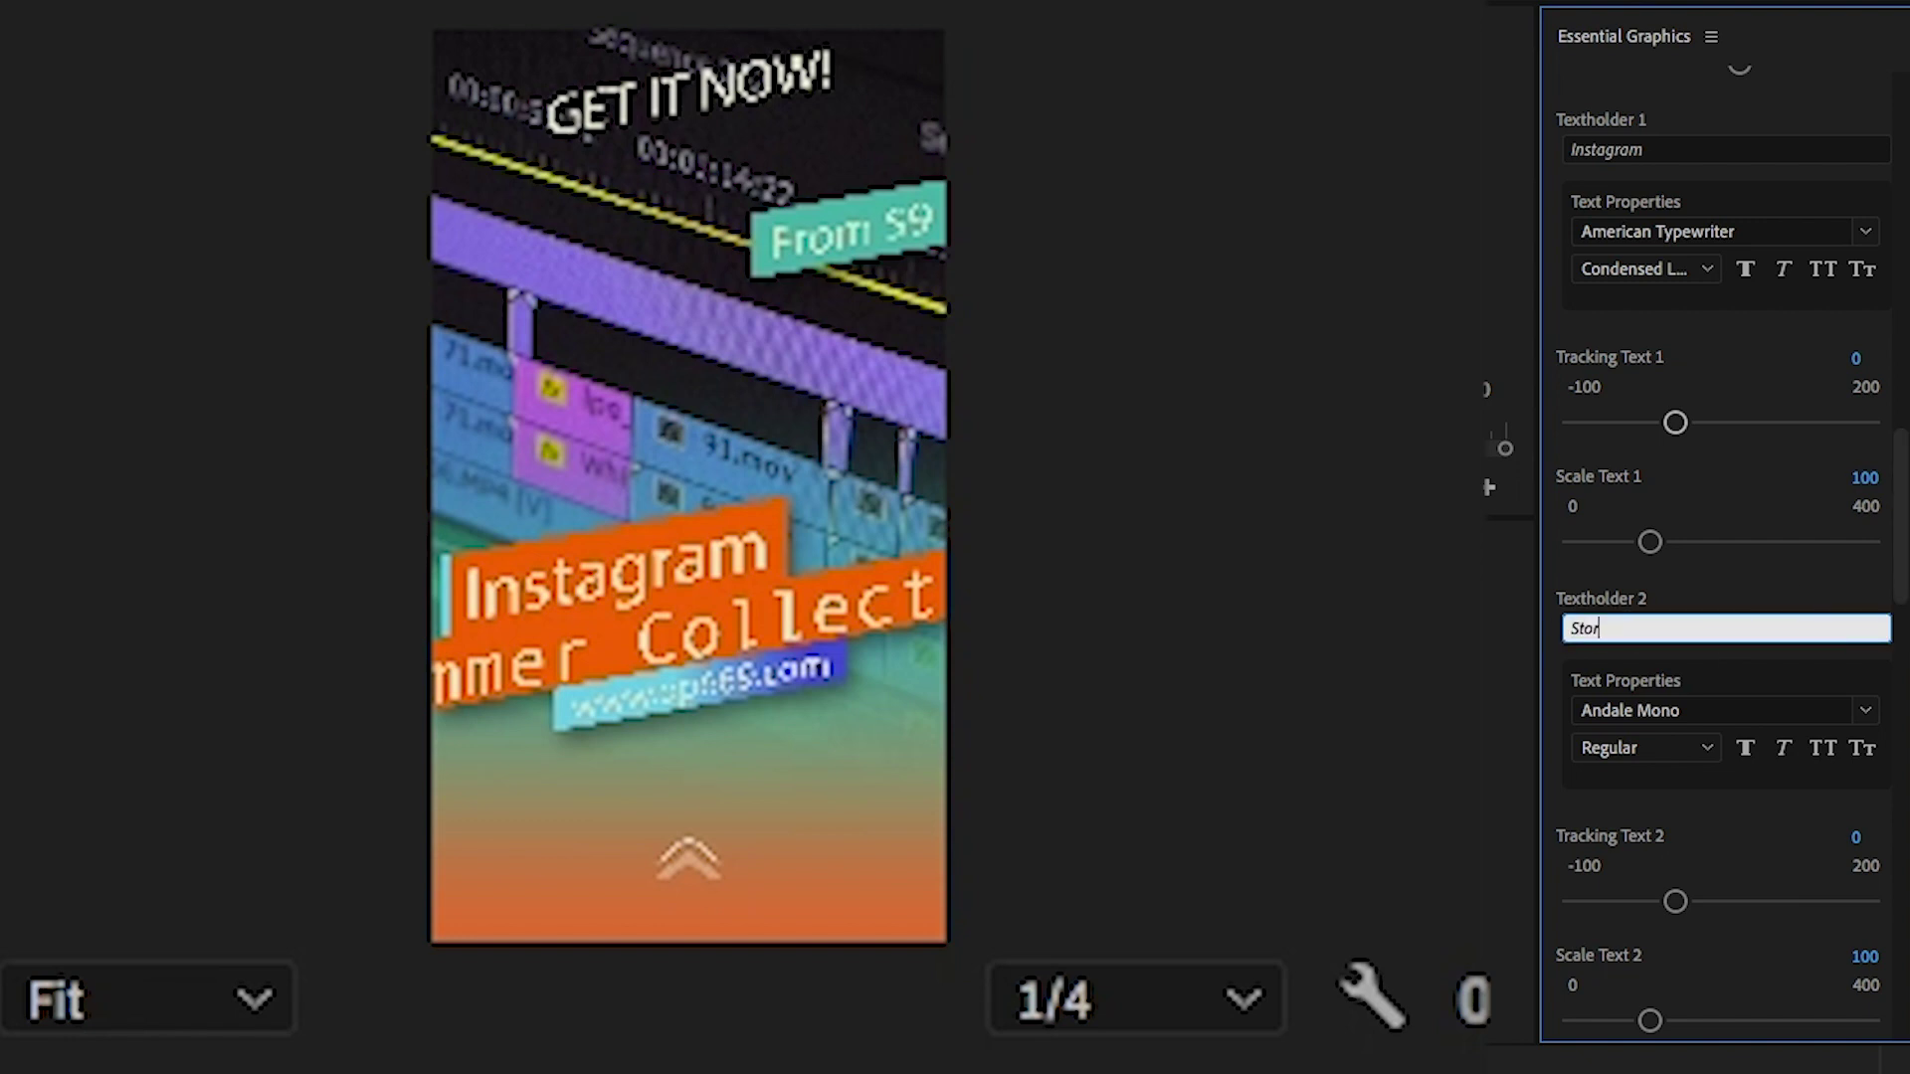
{"action": "key", "text": "Return"}
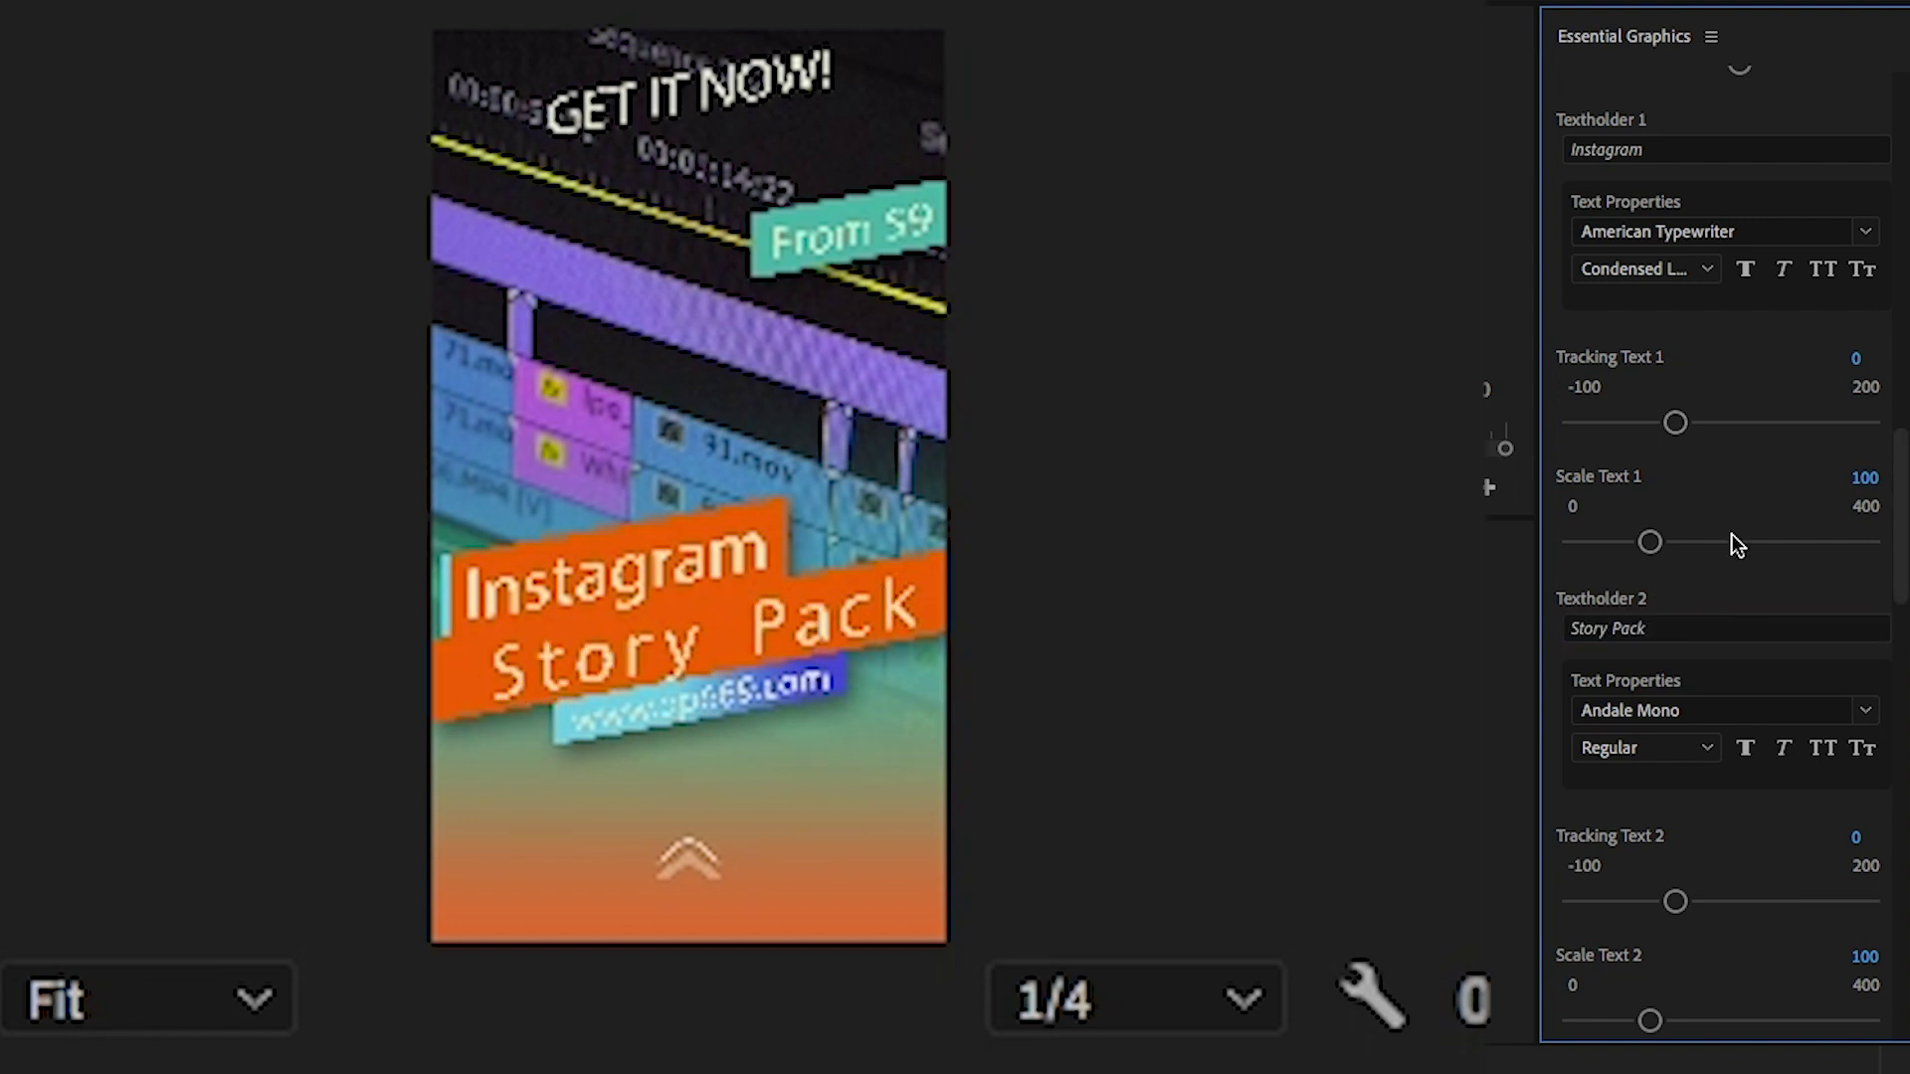
Drag Adjust Width 1 to 1097 to widen the orange Instagram banner.
{"action": "scroll", "coordinate": [1782, 502], "scroll_direction": "down", "scroll_amount": 10}
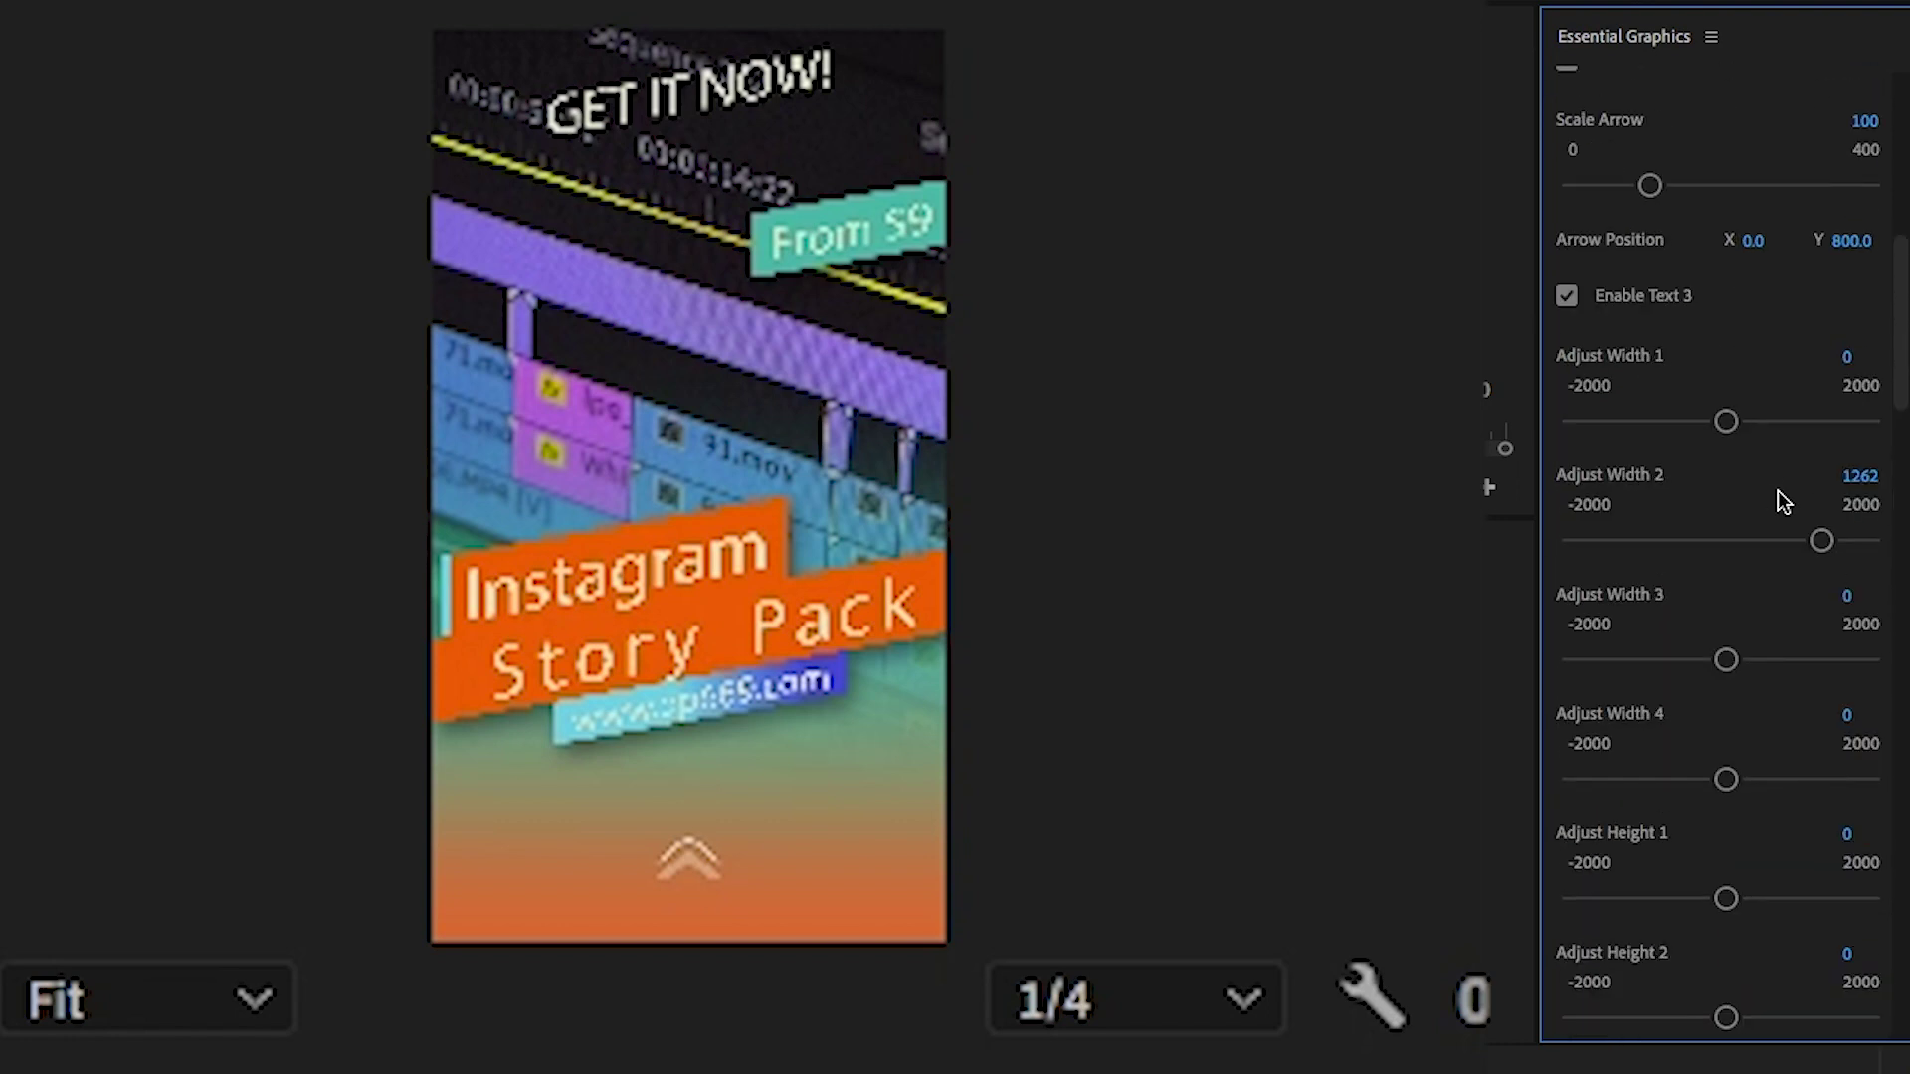
{"action": "scroll", "coordinate": [1781, 498], "scroll_direction": "up", "scroll_amount": 1}
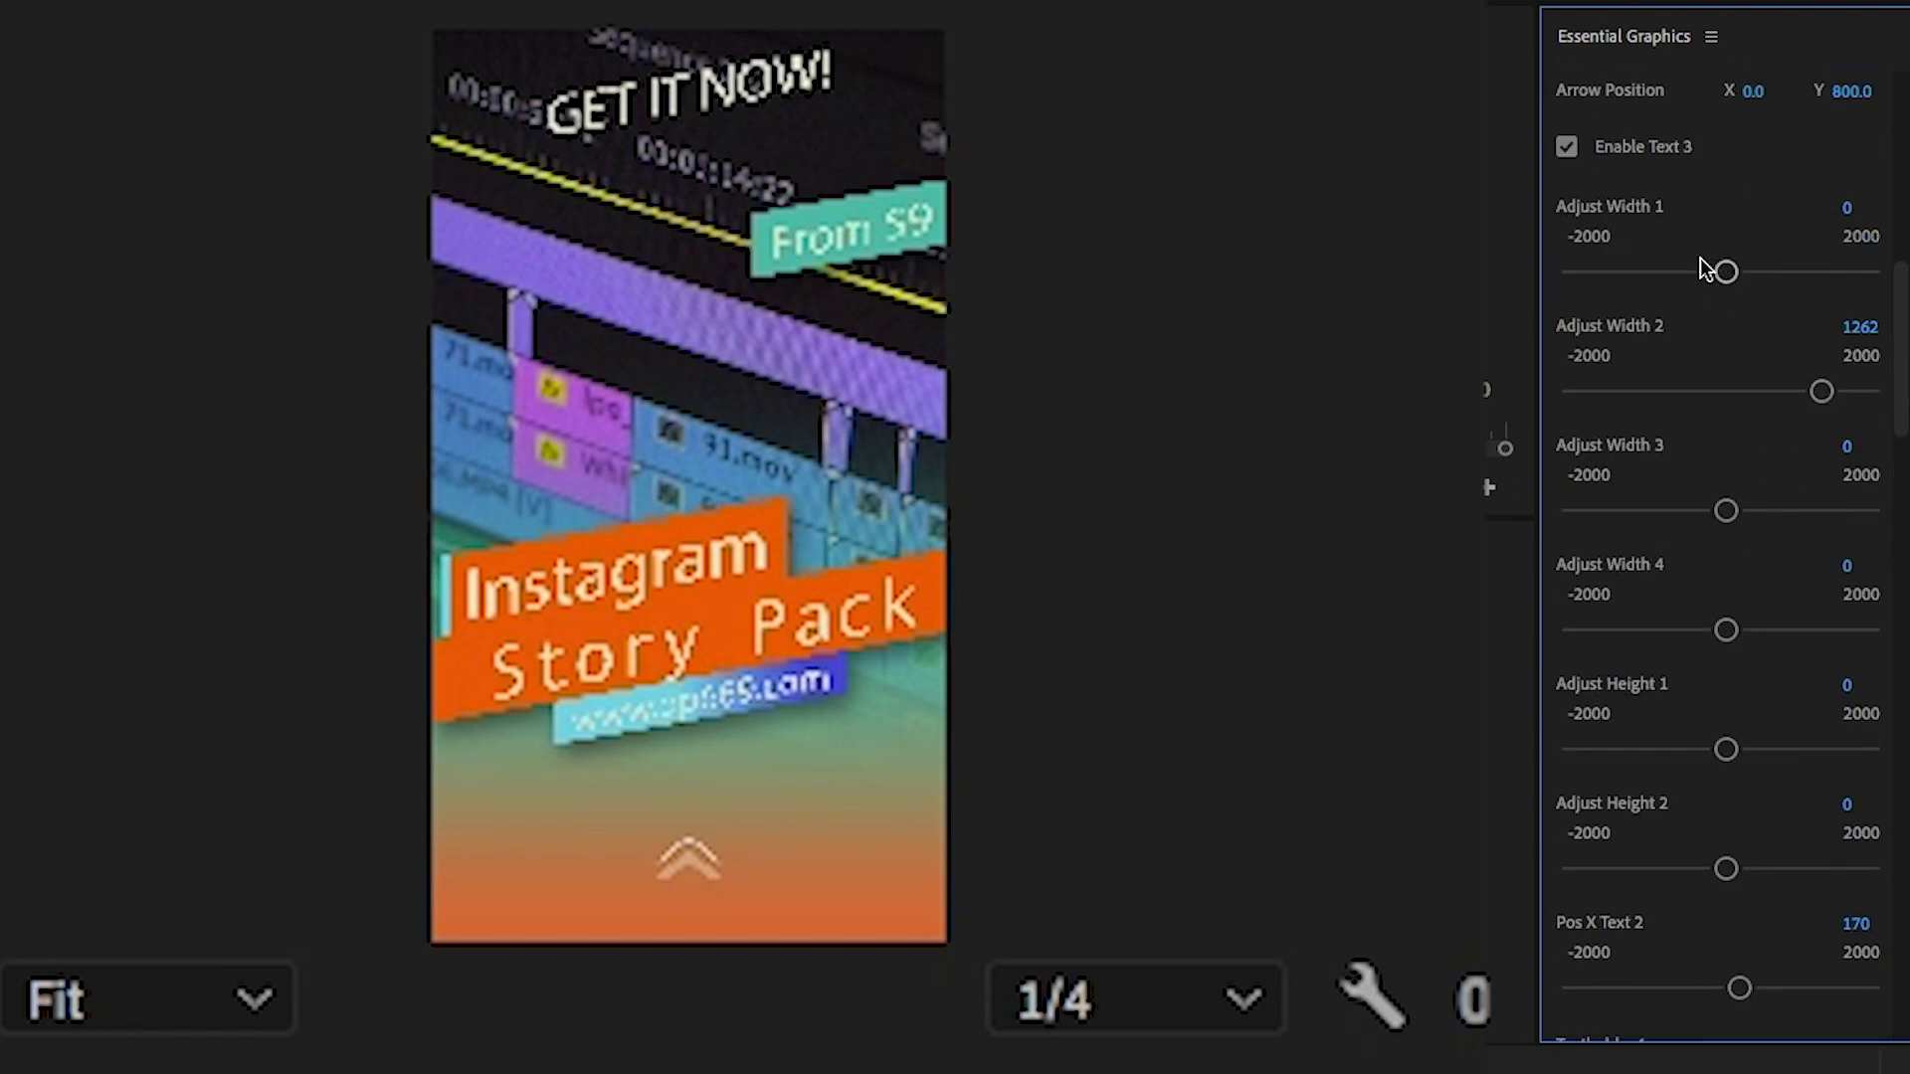
{"action": "left_click_drag", "start_coordinate": [1727, 271], "coordinate": [1803, 285]}
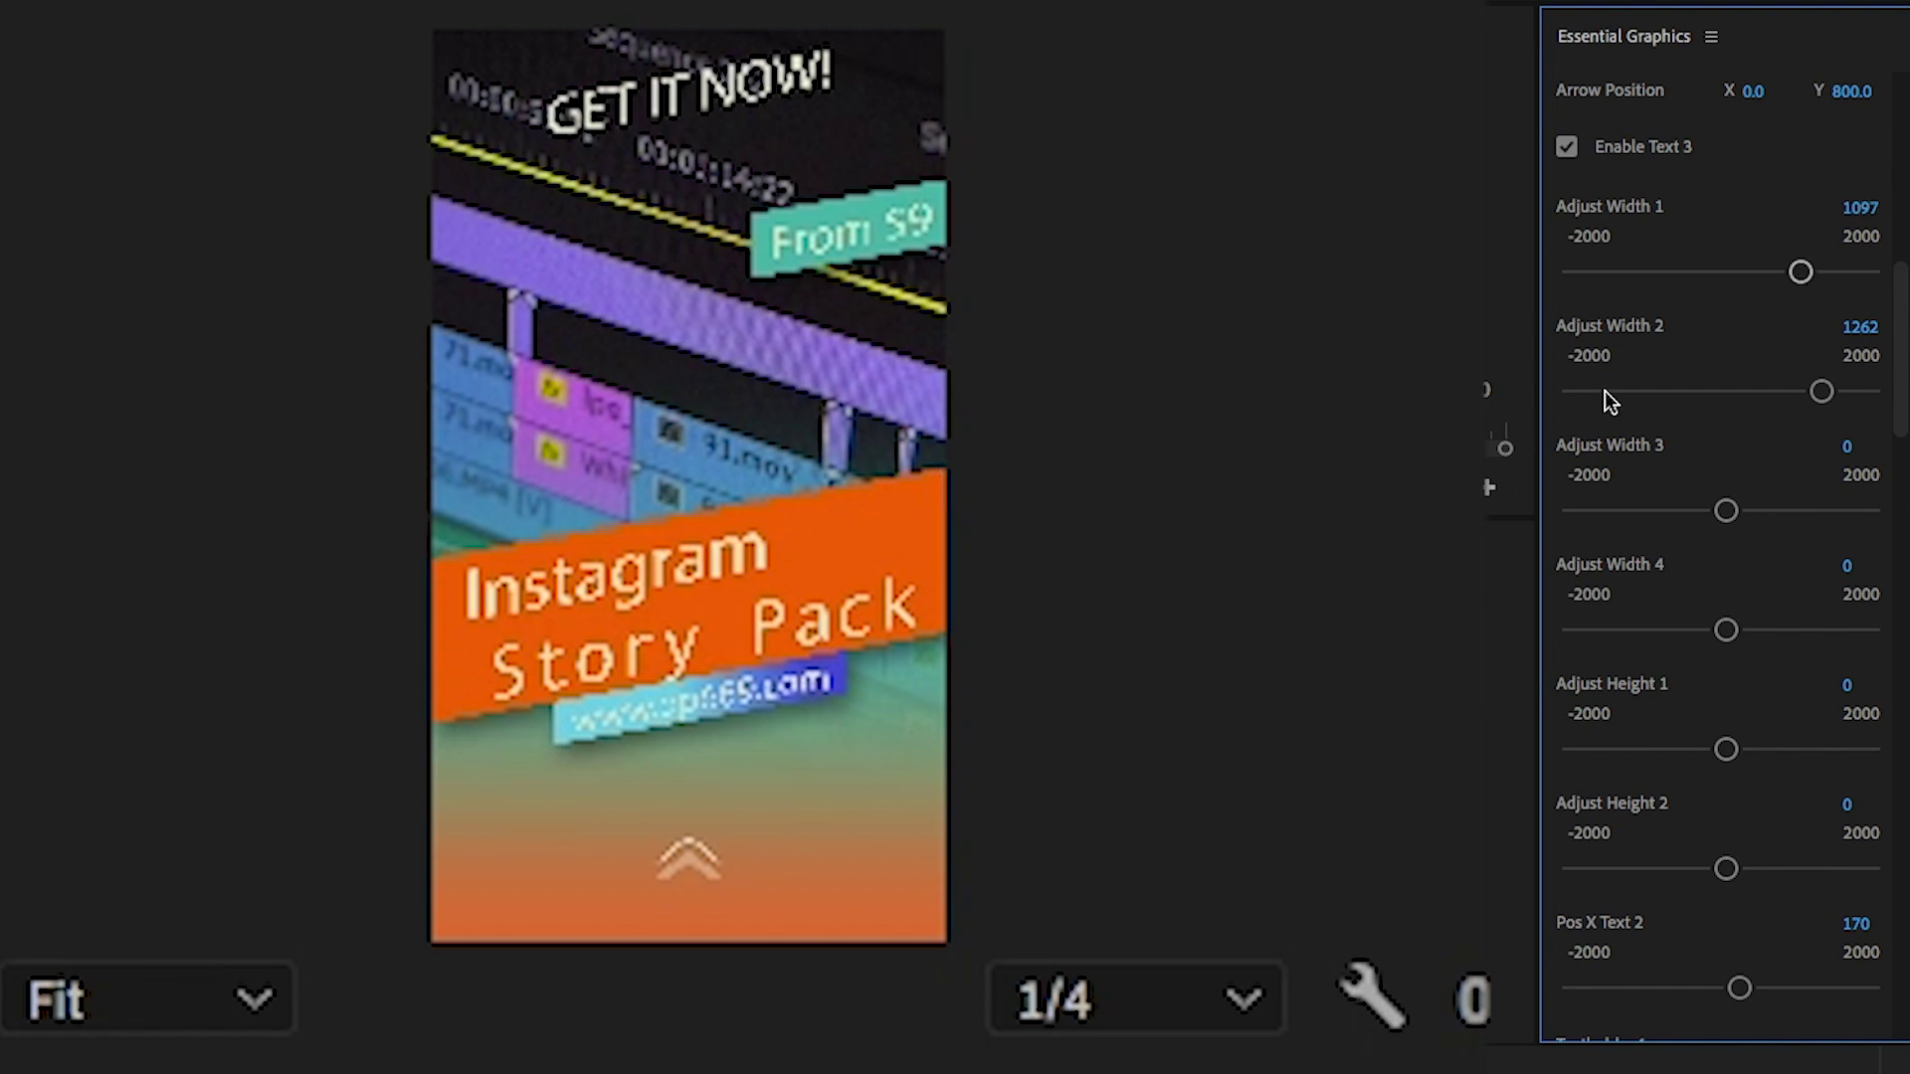